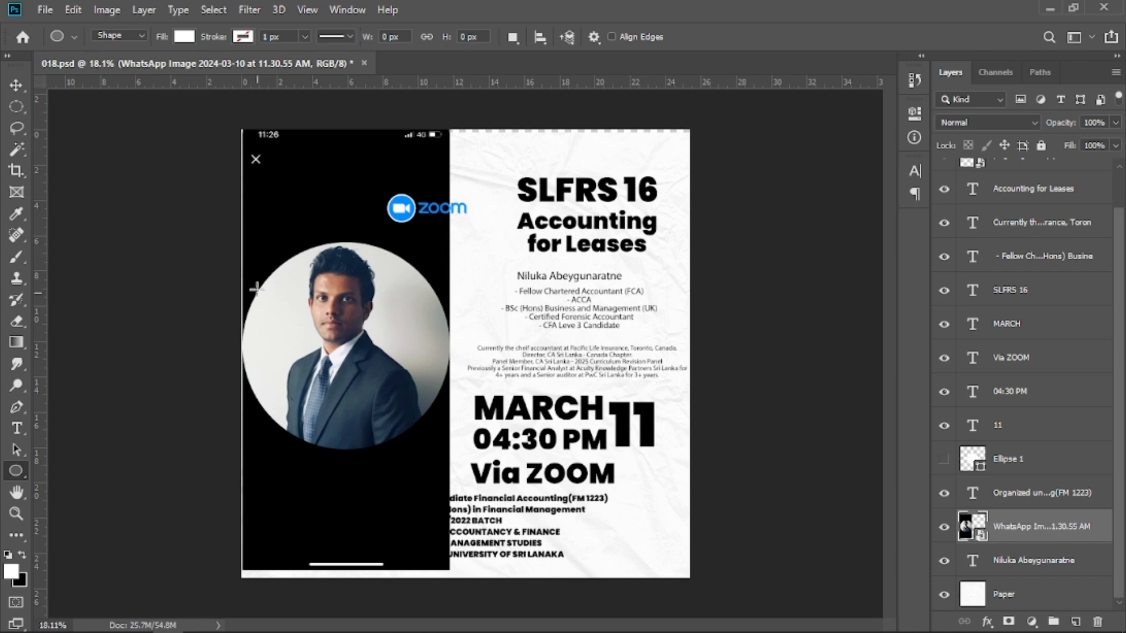
Draw a circular ellipse about 1268 px wide over the speaker's photo and nudge it into place.
left_click_drag(256, 251, 445, 479)
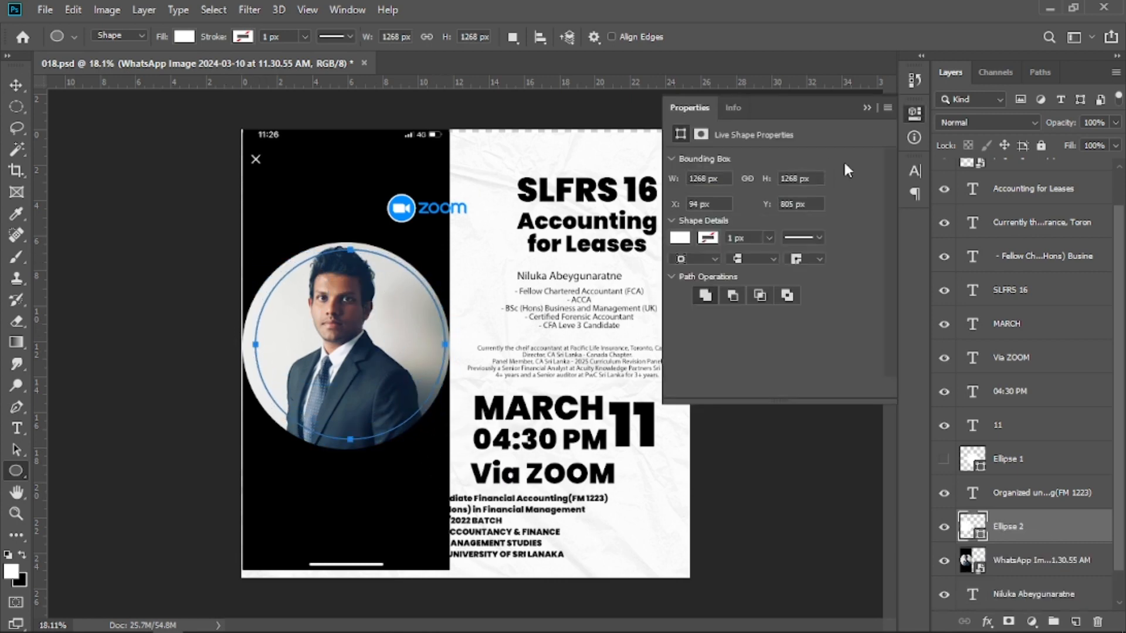
left_click(866, 108)
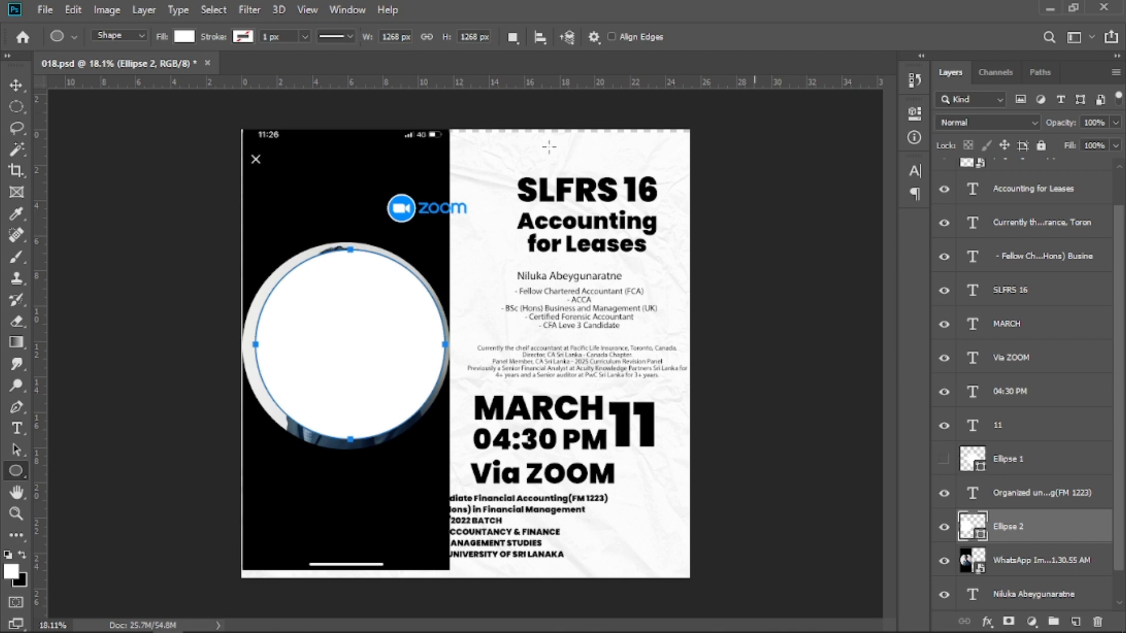
left_click(15, 85)
left_click_drag(342, 327, 343, 323)
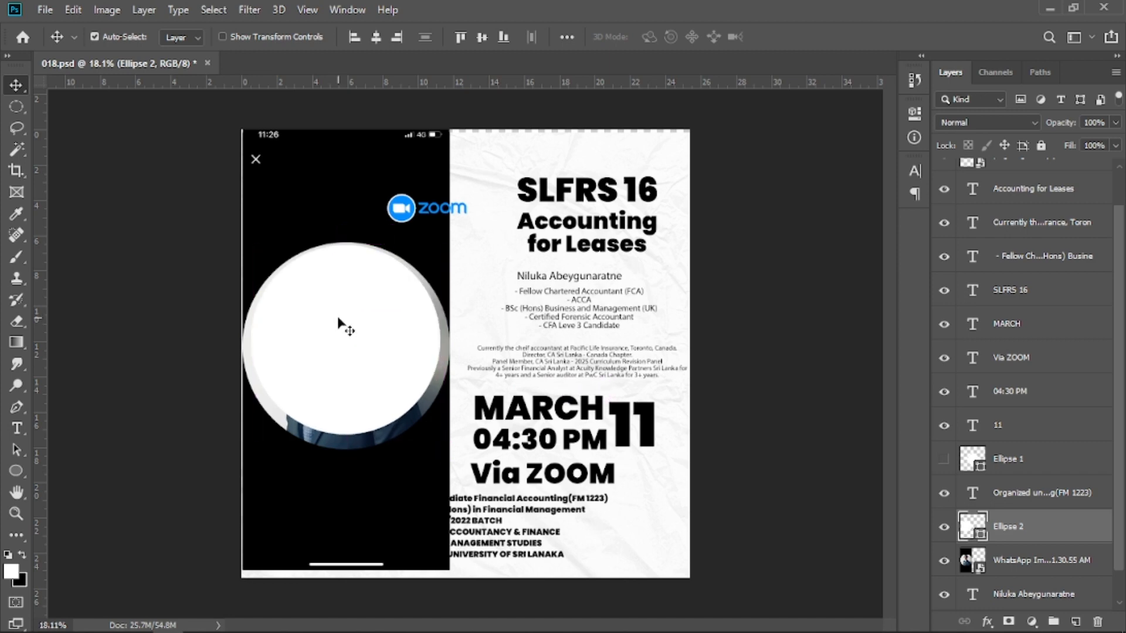
Scale the circle to about 106% so it fully covers the photo.
key("ctrl+t")
left_click_drag(346, 433, 350, 447)
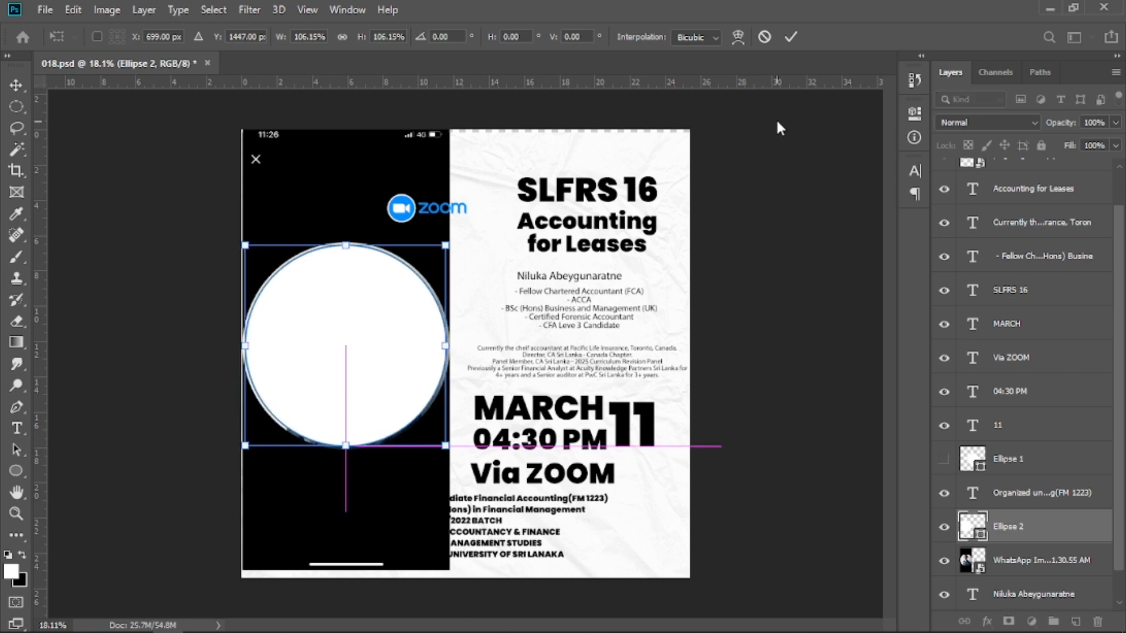
left_click(789, 37)
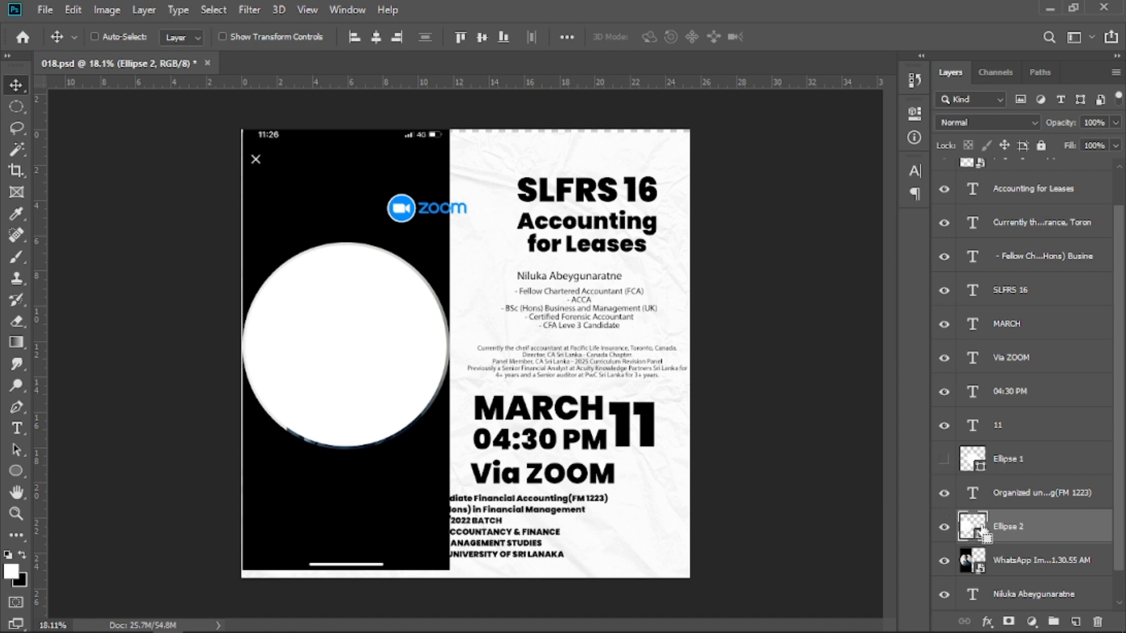
Load the circle as a selection and add a layer mask to the photo layer from it.
left_click(972, 527, "ctrl")
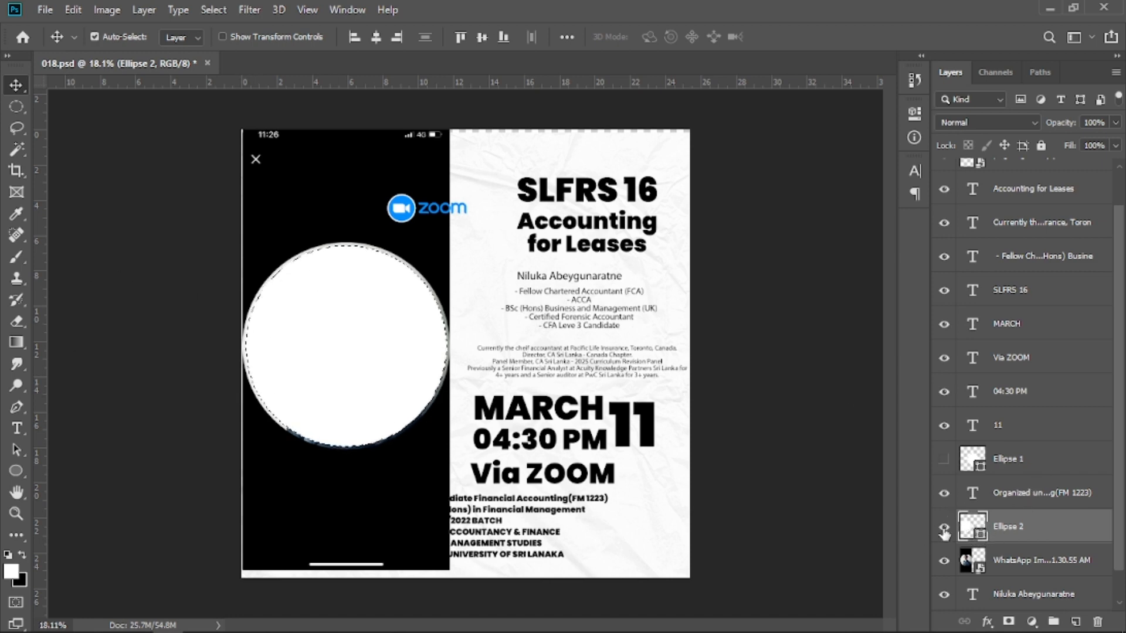
left_click(1026, 572)
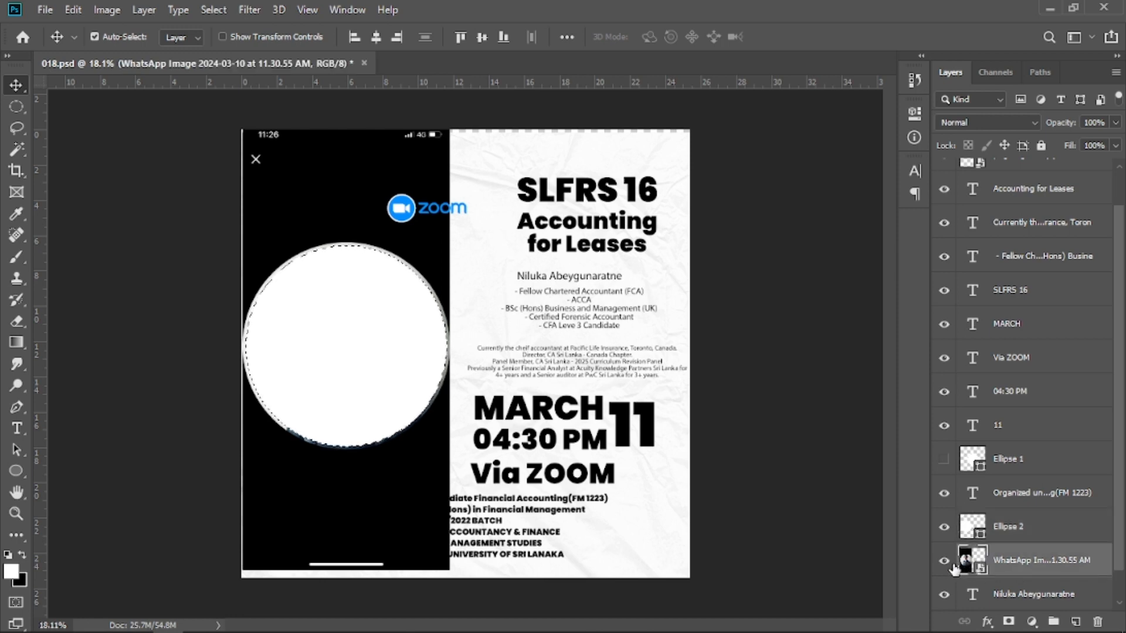
left_click(944, 561)
left_click(944, 562)
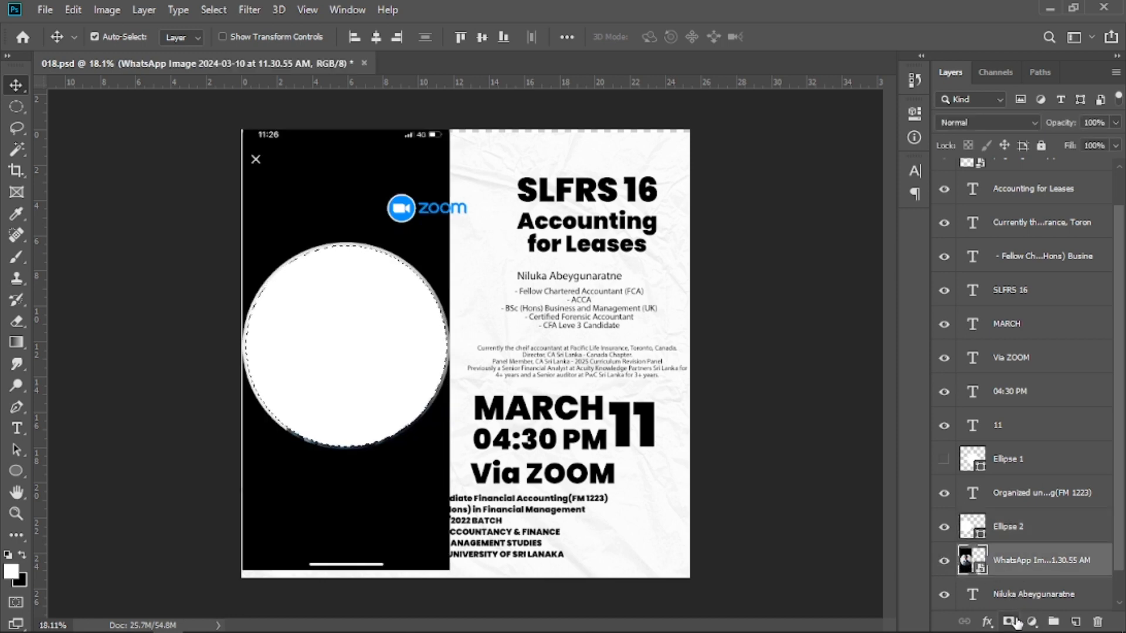
left_click(1009, 622)
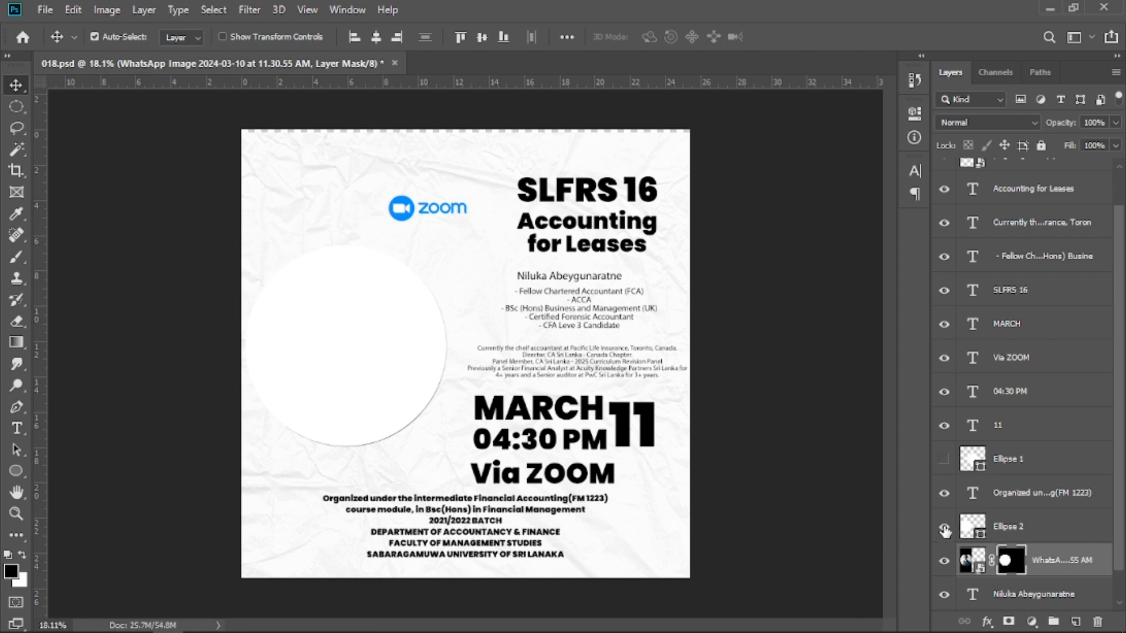
Delete the ellipse shape layer used for the mask.
key("x")
left_click(1001, 527)
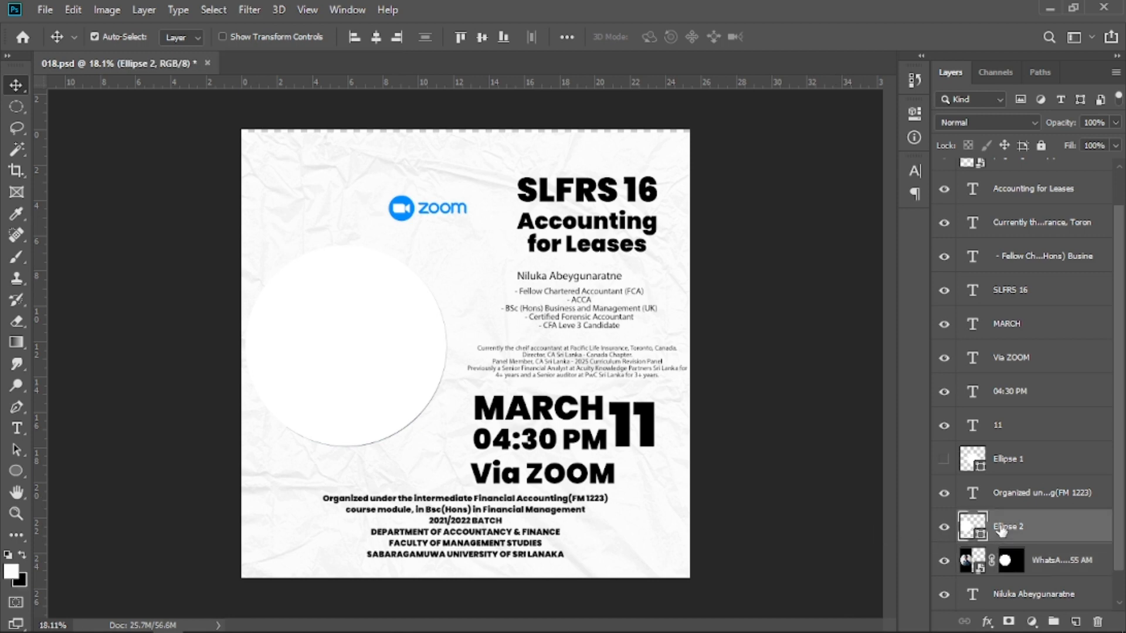
key("Delete")
Nudge the masked photo slightly and convert its layer to a Smart Object.
mouse_move(346, 378)
left_mouse_down()
mouse_move(278, 314)
mouse_move(354, 379)
left_mouse_up()
right_click(1037, 519)
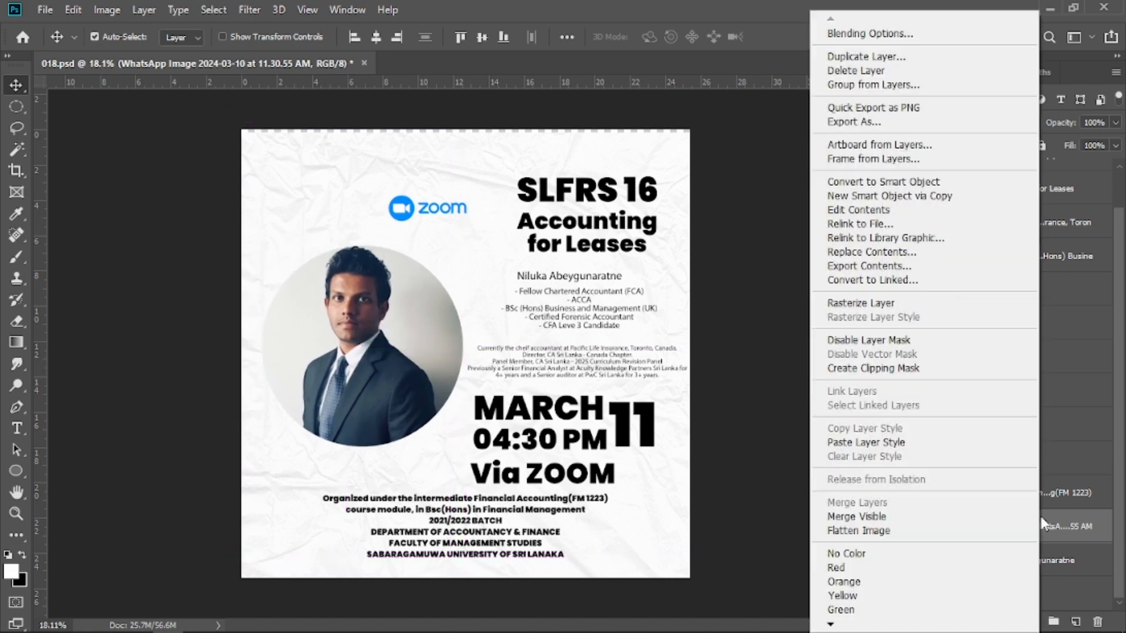
left_click(923, 188)
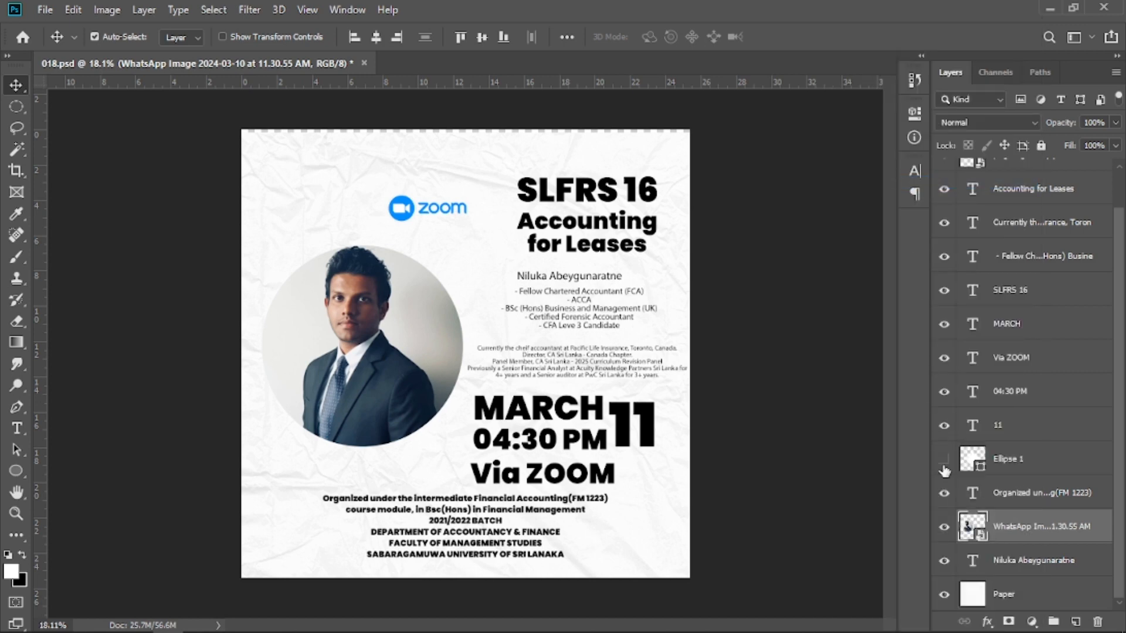
Add an outside Stroke of 24 px to the photo layer, colored 008dff sampled from the Zoom logo.
left_click(943, 529)
left_click(943, 528)
right_click(1017, 527)
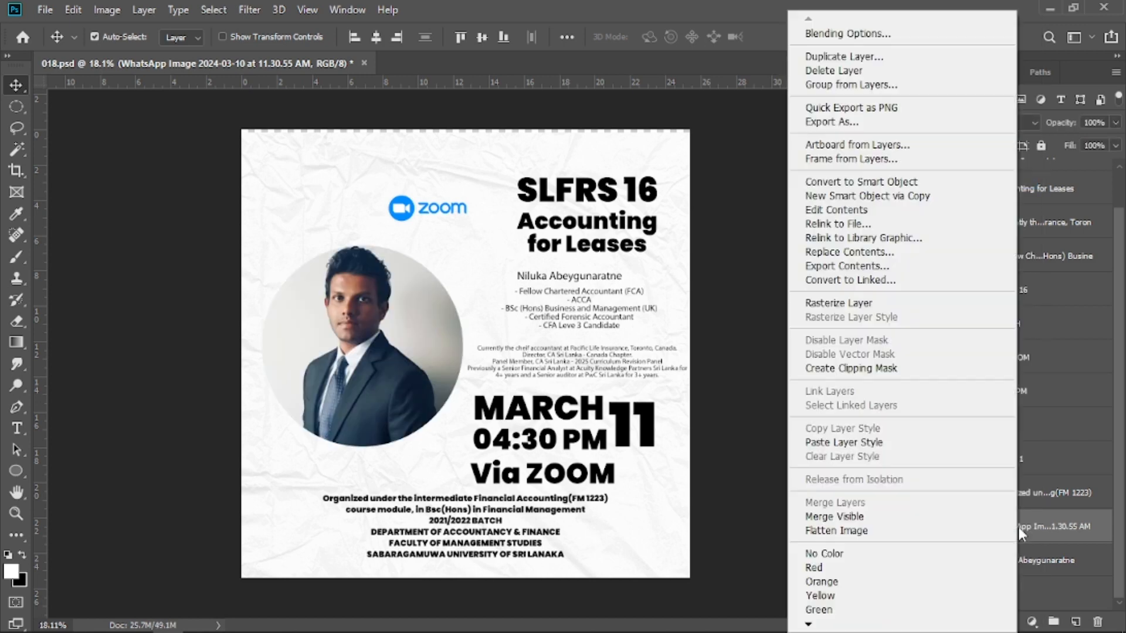
left_click(864, 33)
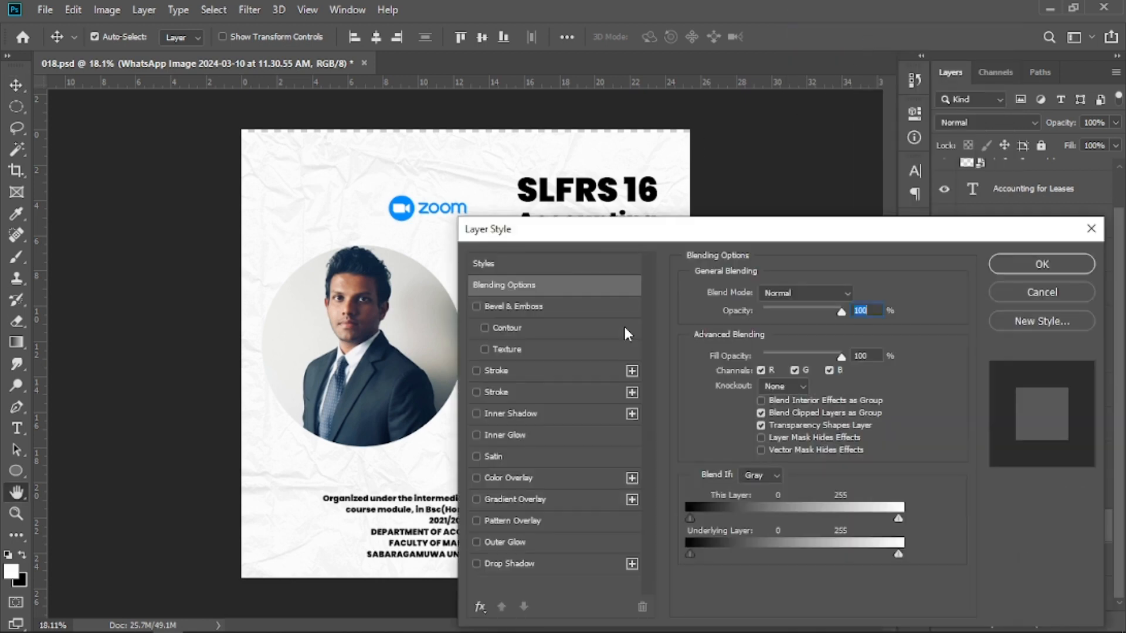
left_click(514, 369)
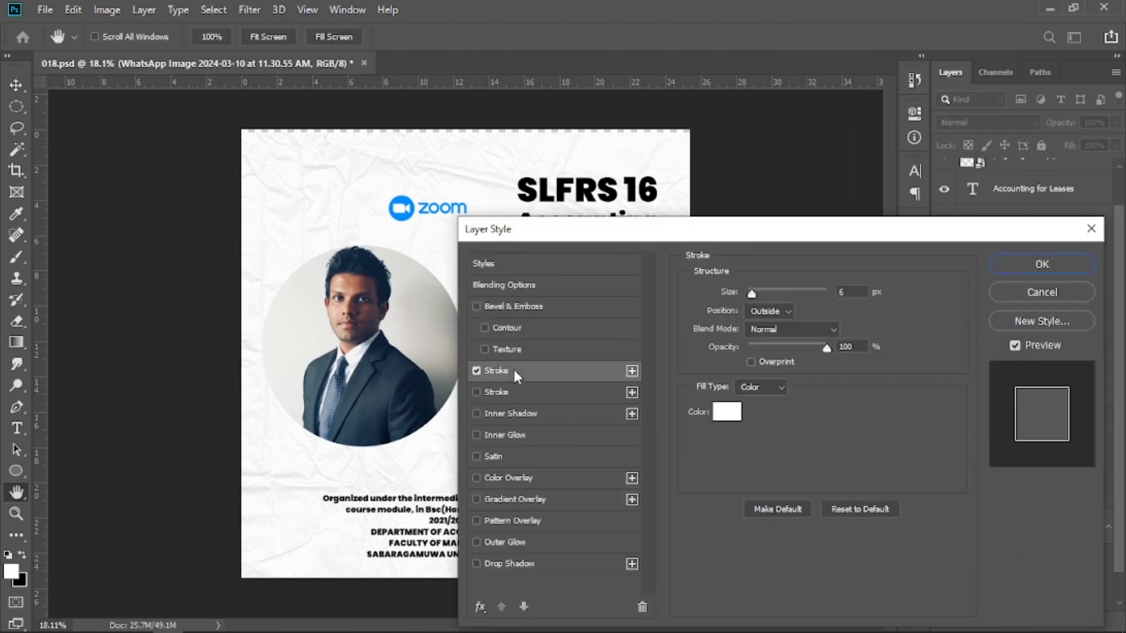
left_click(727, 411)
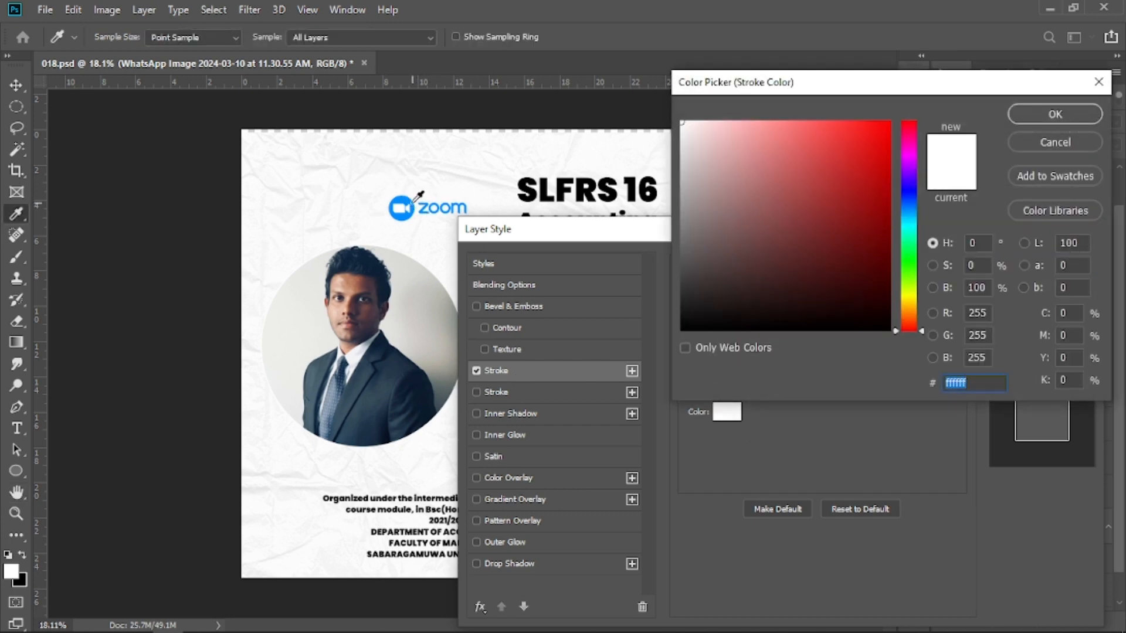
left_click(406, 209)
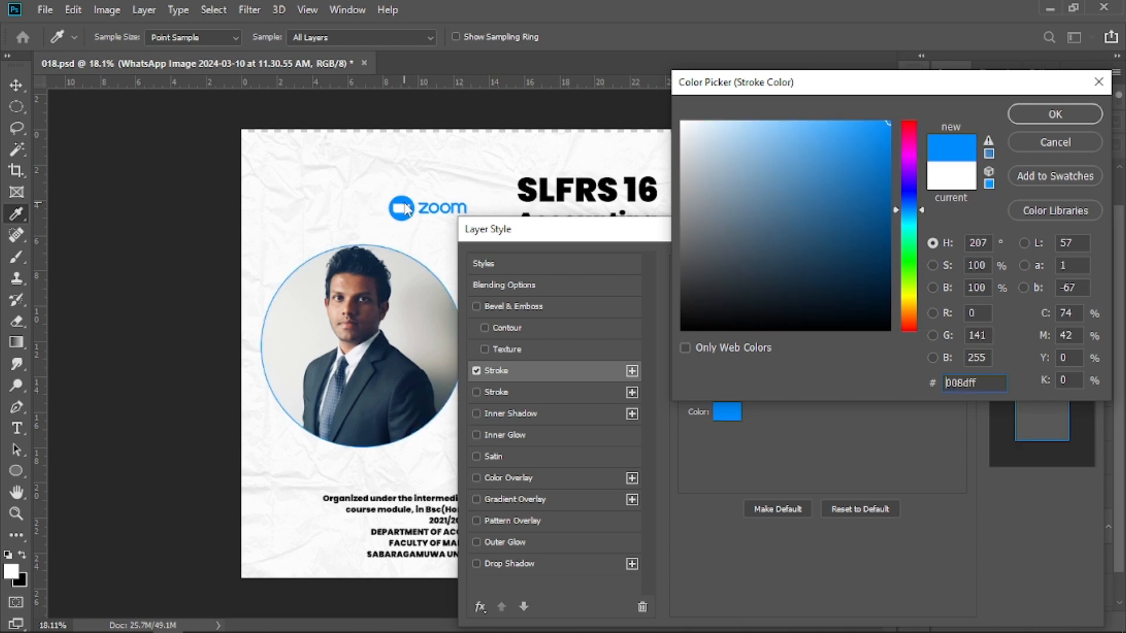
left_click(1056, 114)
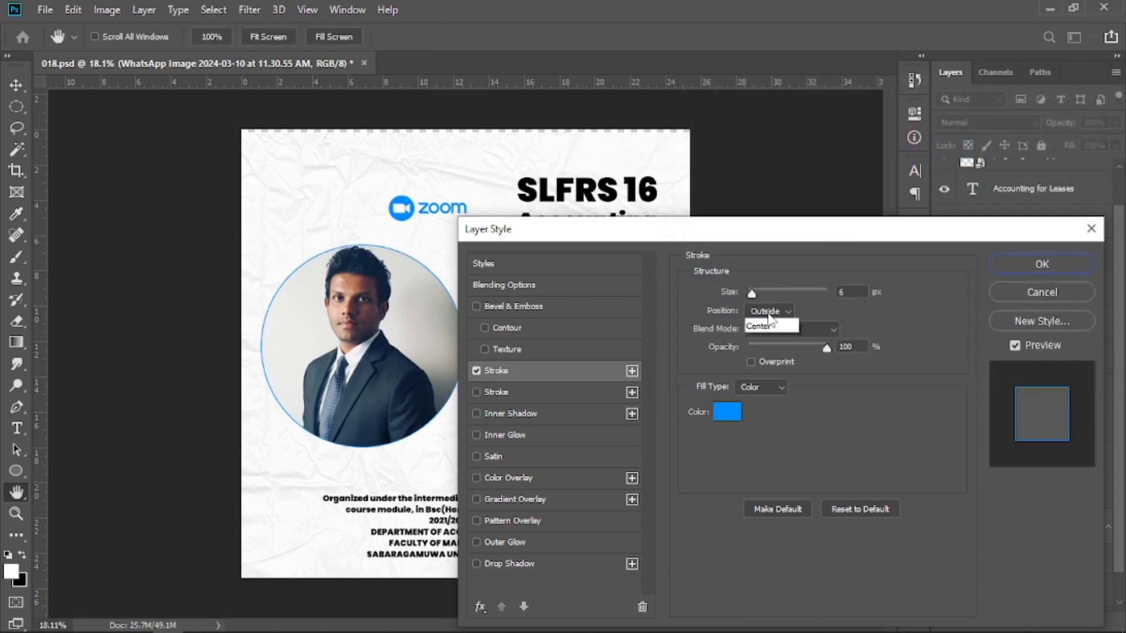
left_click(769, 327)
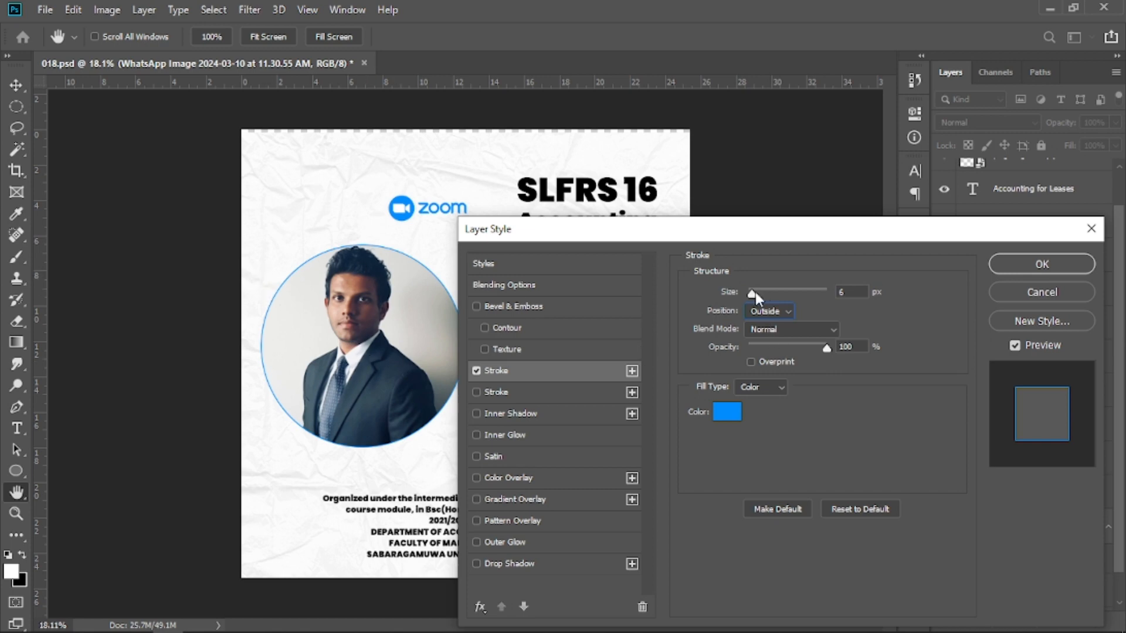
left_click_drag(755, 292, 760, 295)
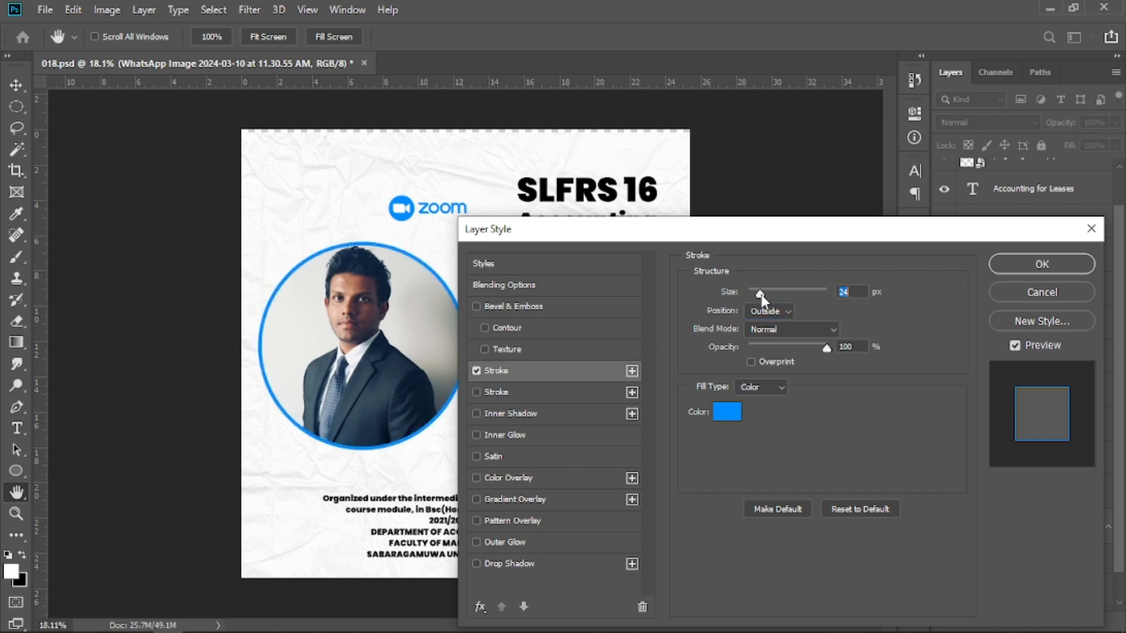
Add a second Stroke to the photo layer in white (ffffff) with a size of 49 px.
left_click(586, 389)
left_click(730, 413)
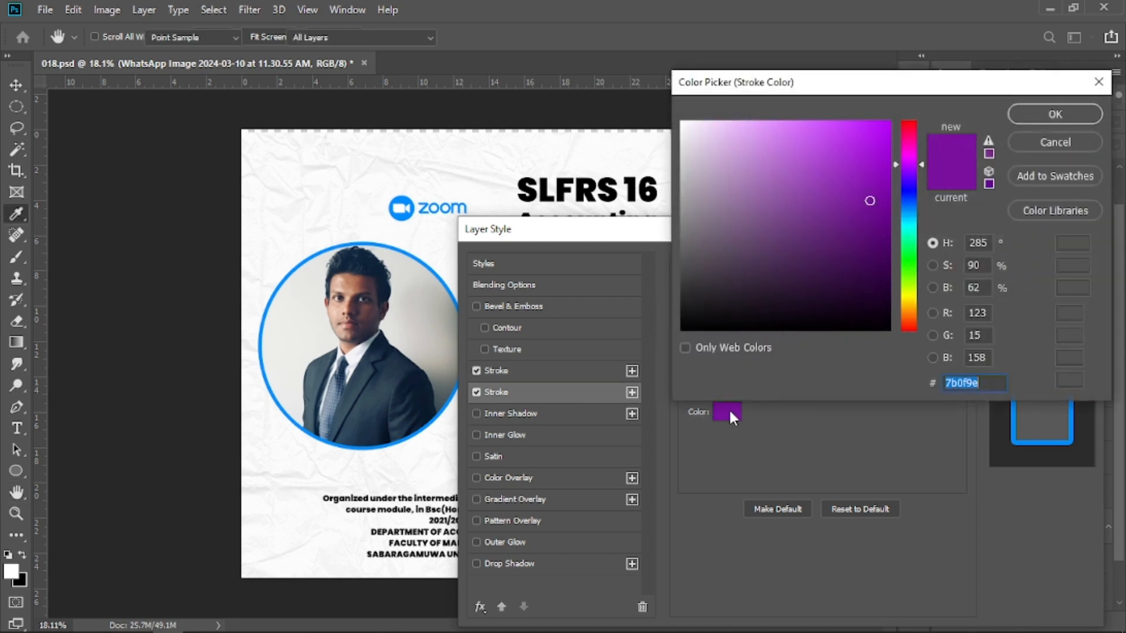
left_click(403, 204)
left_click_drag(850, 164, 680, 120)
left_click(1039, 111)
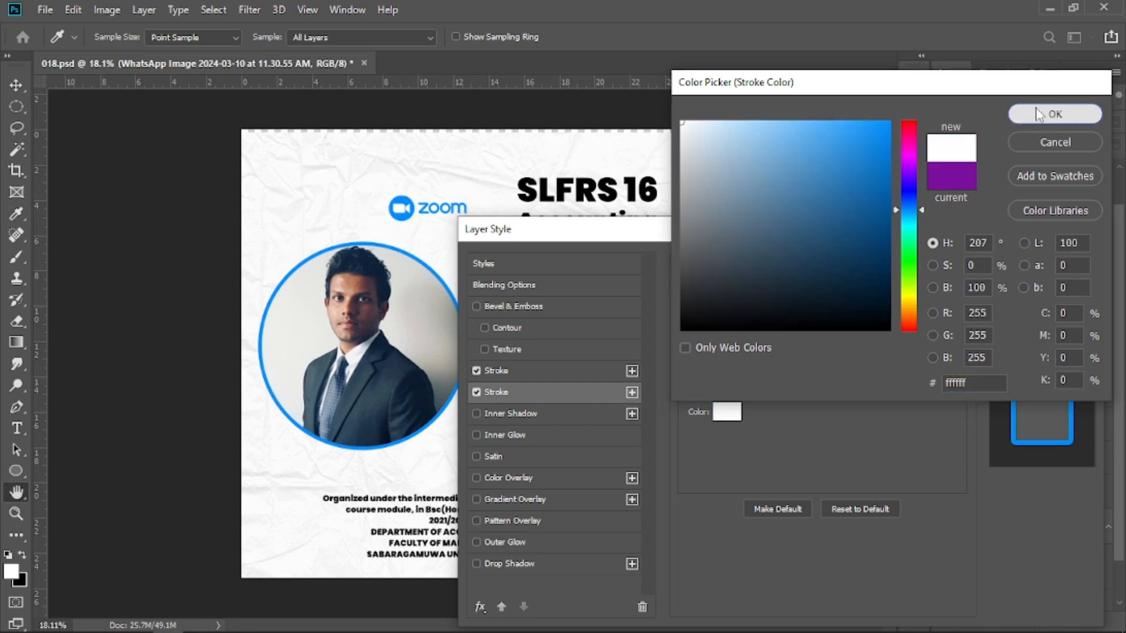
left_click_drag(757, 292, 768, 302)
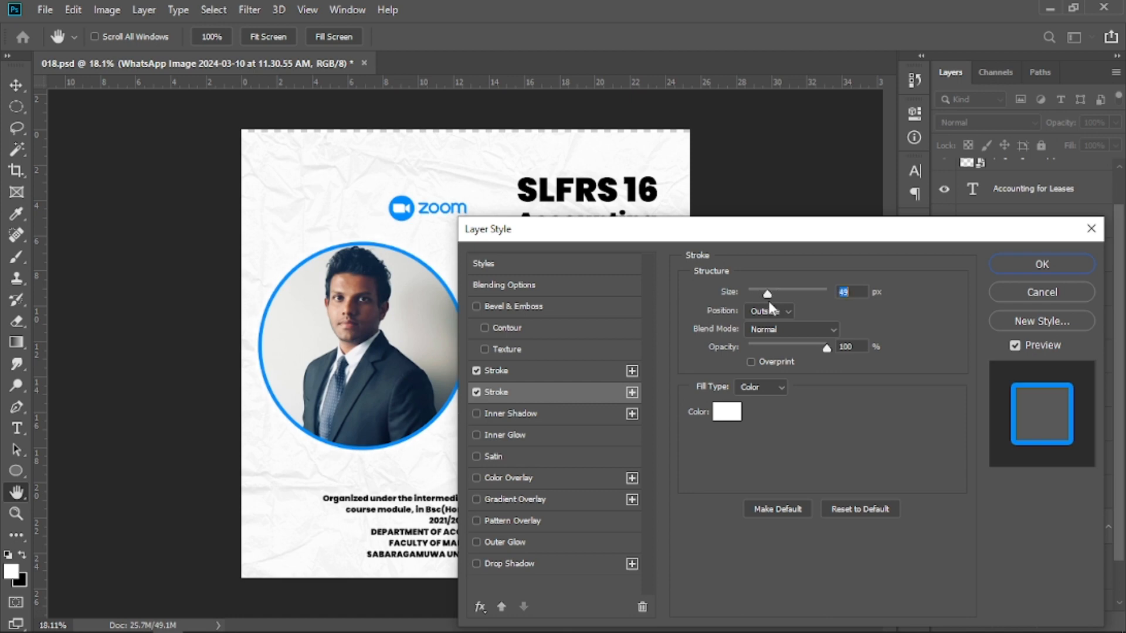
Add a Drop Shadow to the photo with distance 33 px, spread 38% and size 95 px, and apply the styles.
left_click(549, 563)
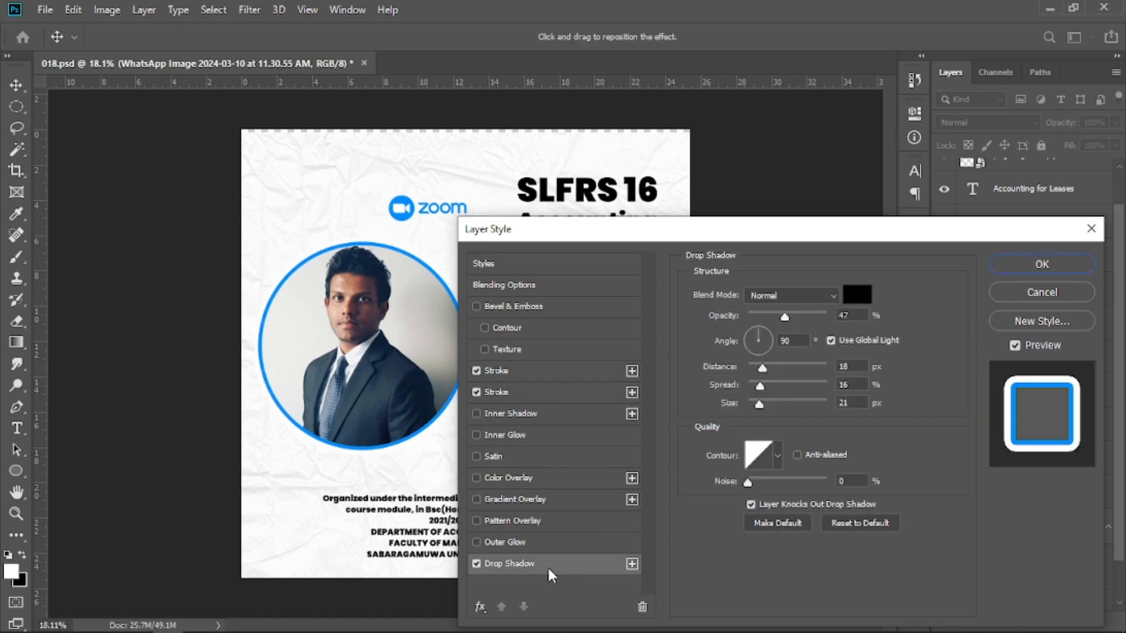
left_click(775, 365)
left_click(777, 381)
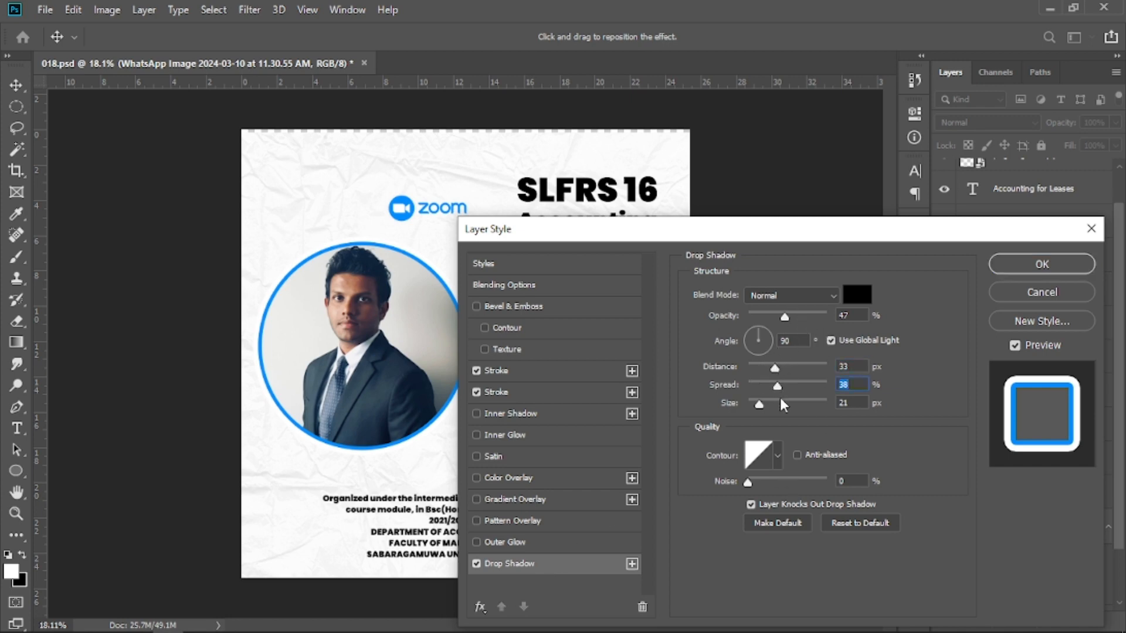
left_click(780, 401)
left_click(789, 403)
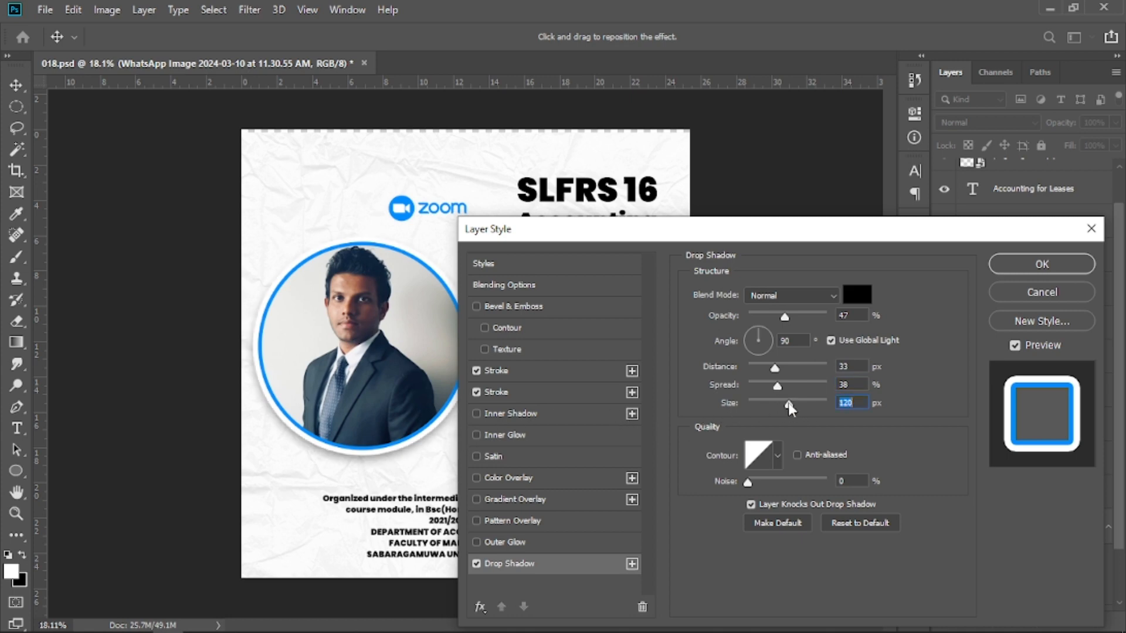
left_click_drag(786, 403, 782, 404)
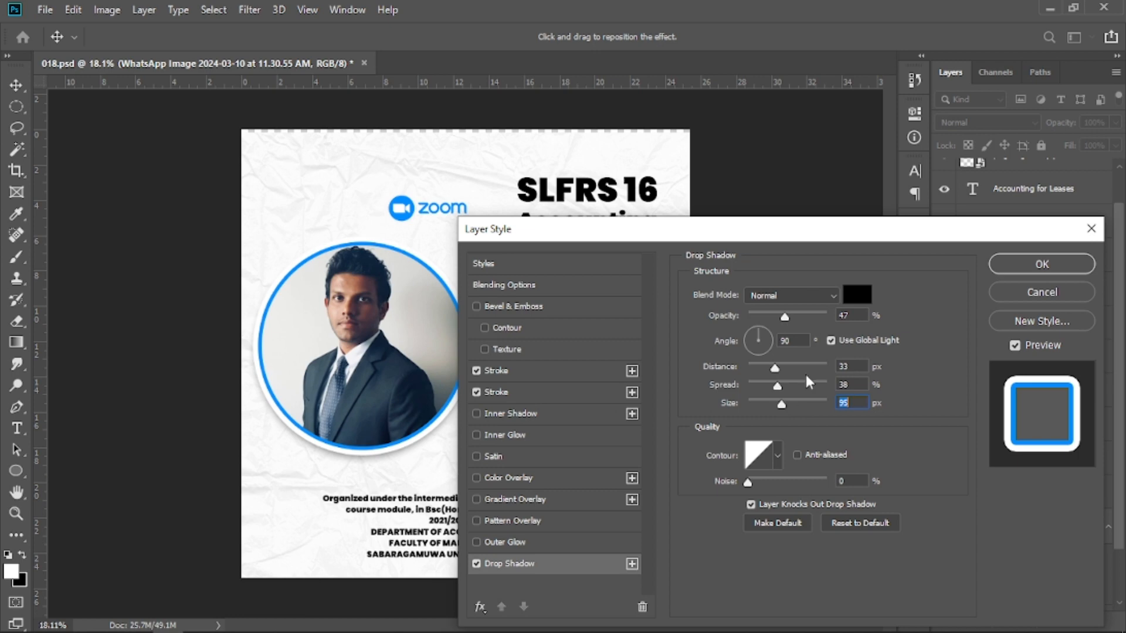
left_click(998, 266)
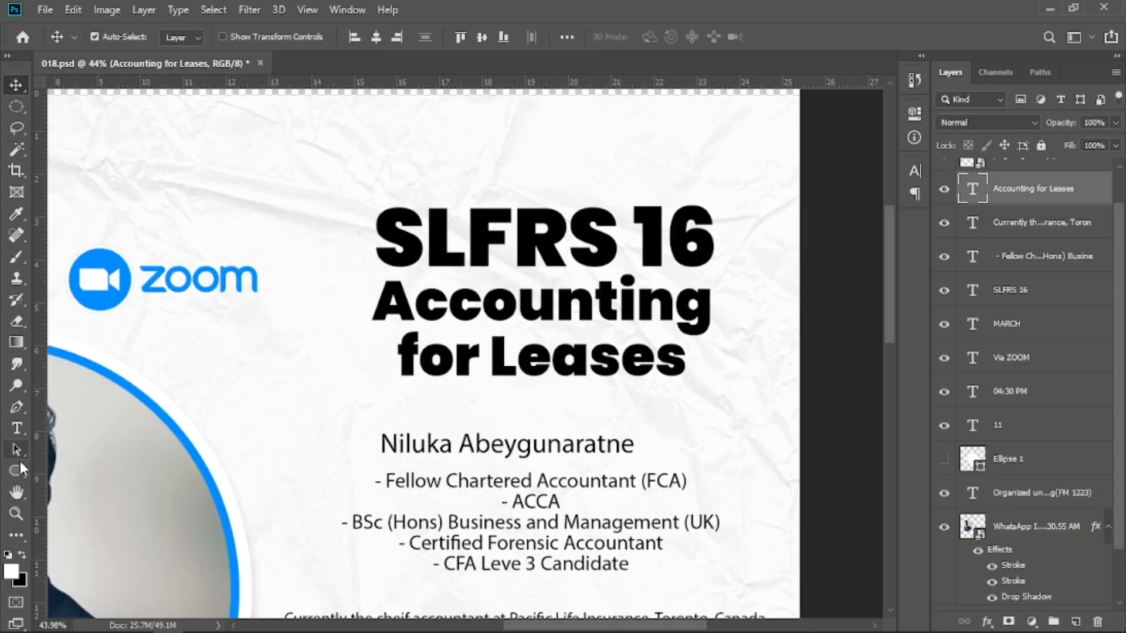
Switch to the Rectangle Tool and draw a white rectangle about 1005 by 197 px over the SLFRS 16 heading.
left_click(20, 464)
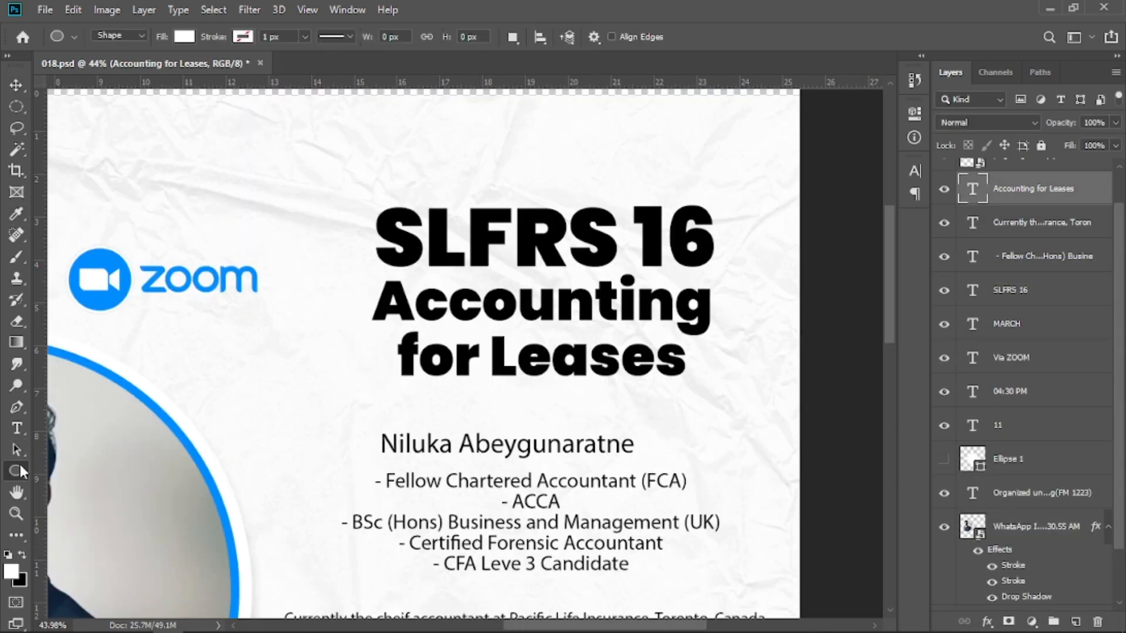
right_click(16, 470)
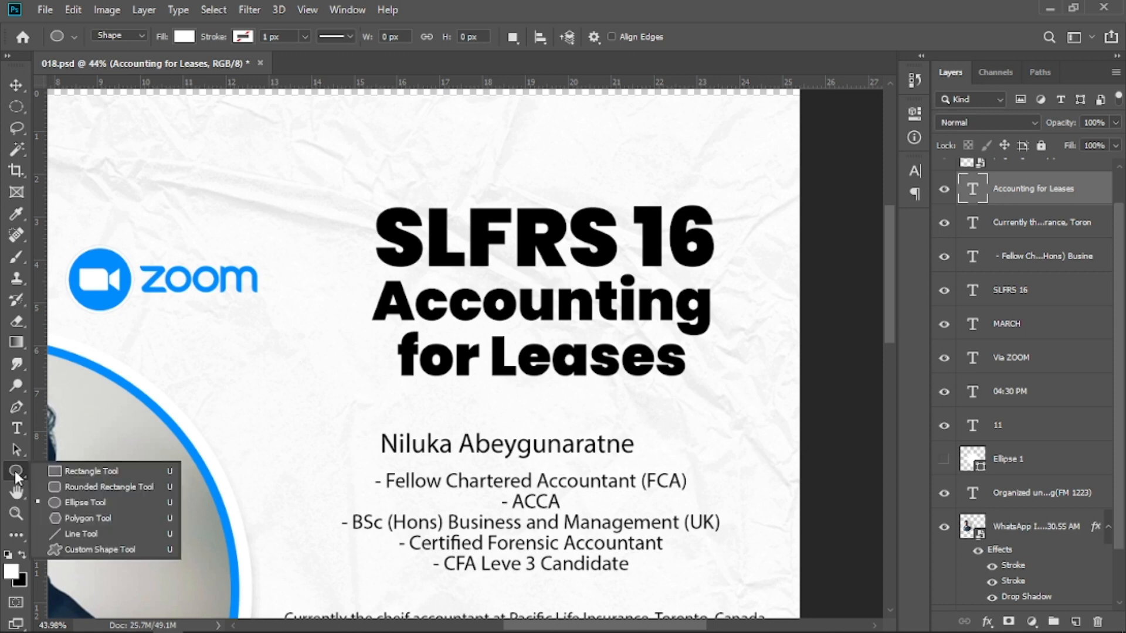
left_click(87, 472)
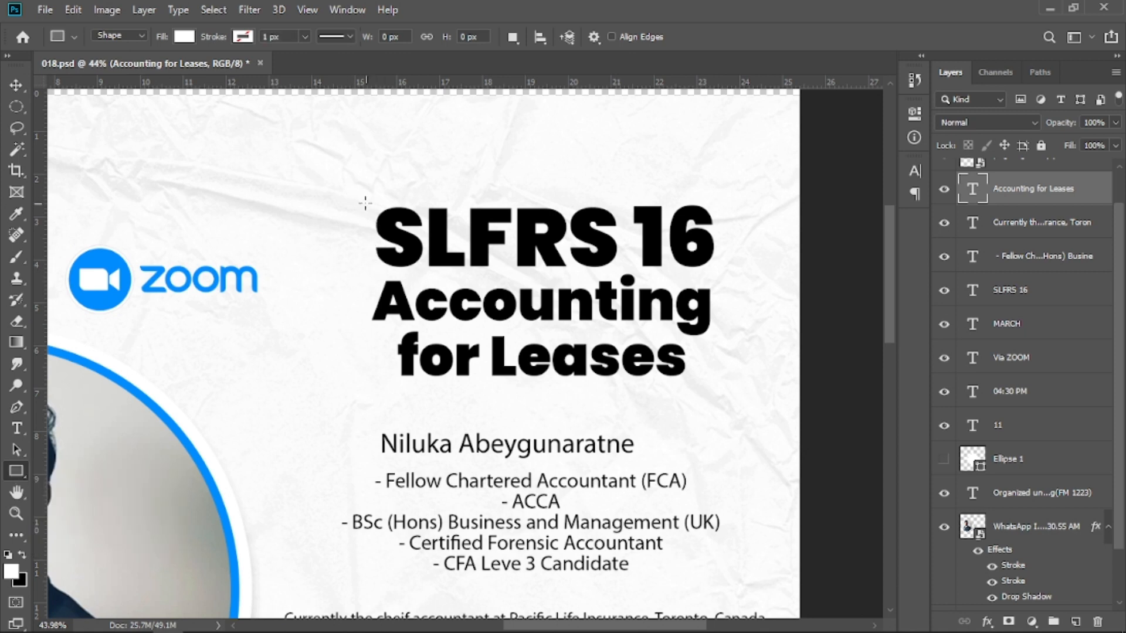
left_click_drag(364, 202, 729, 274)
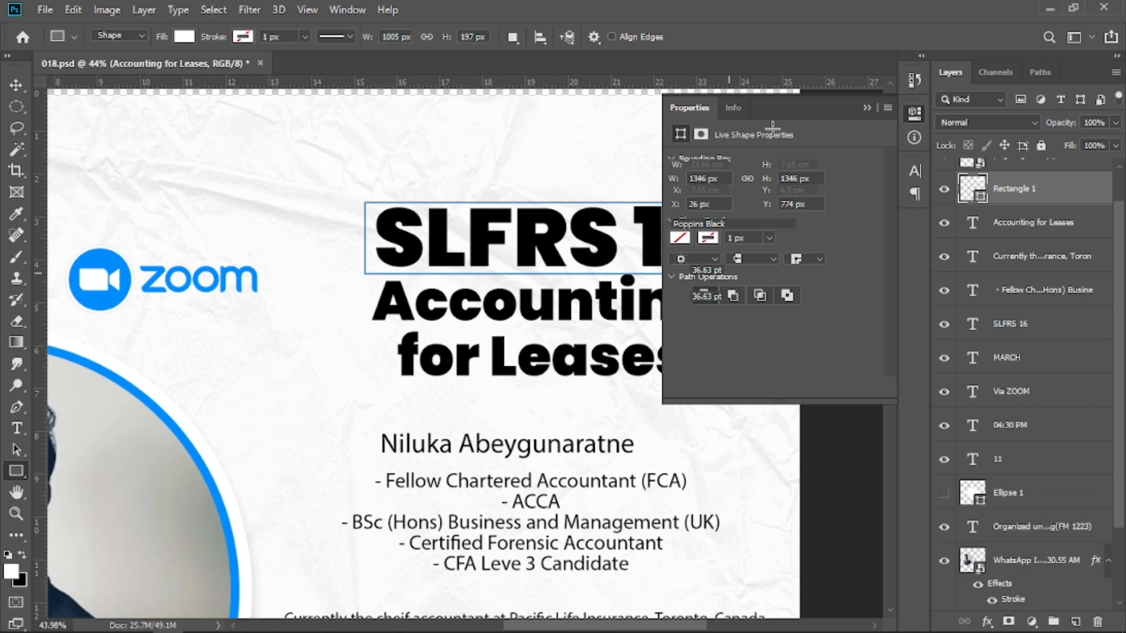
Move the rectangle layer down in the layer stack so it sits behind the heading text.
left_click(864, 108)
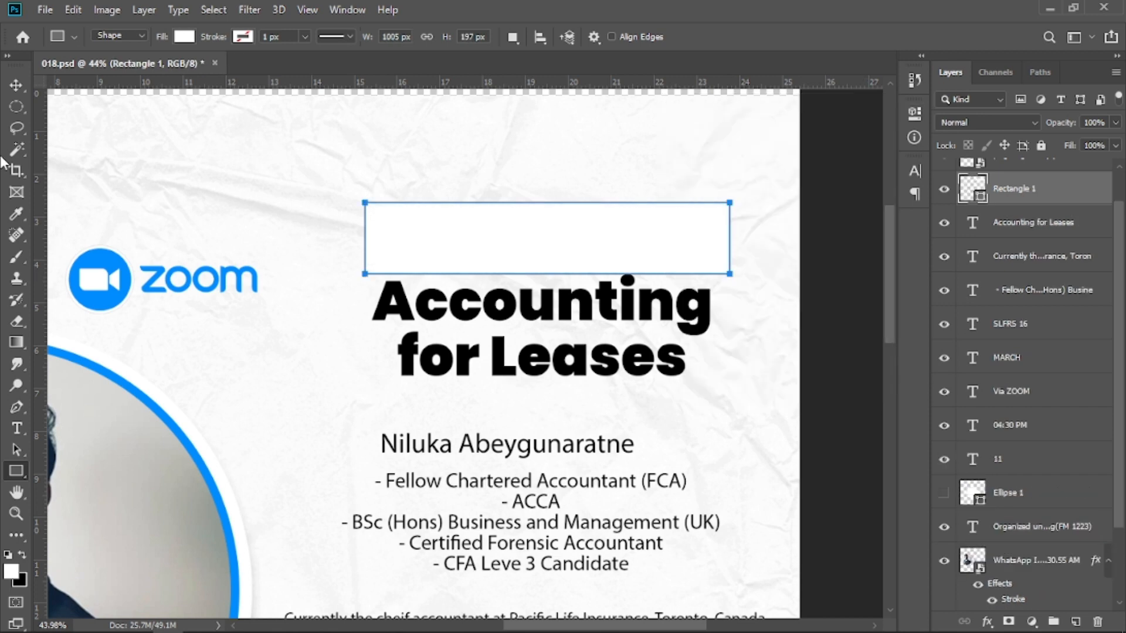
left_click(16, 85)
left_click_drag(1035, 189, 1052, 440)
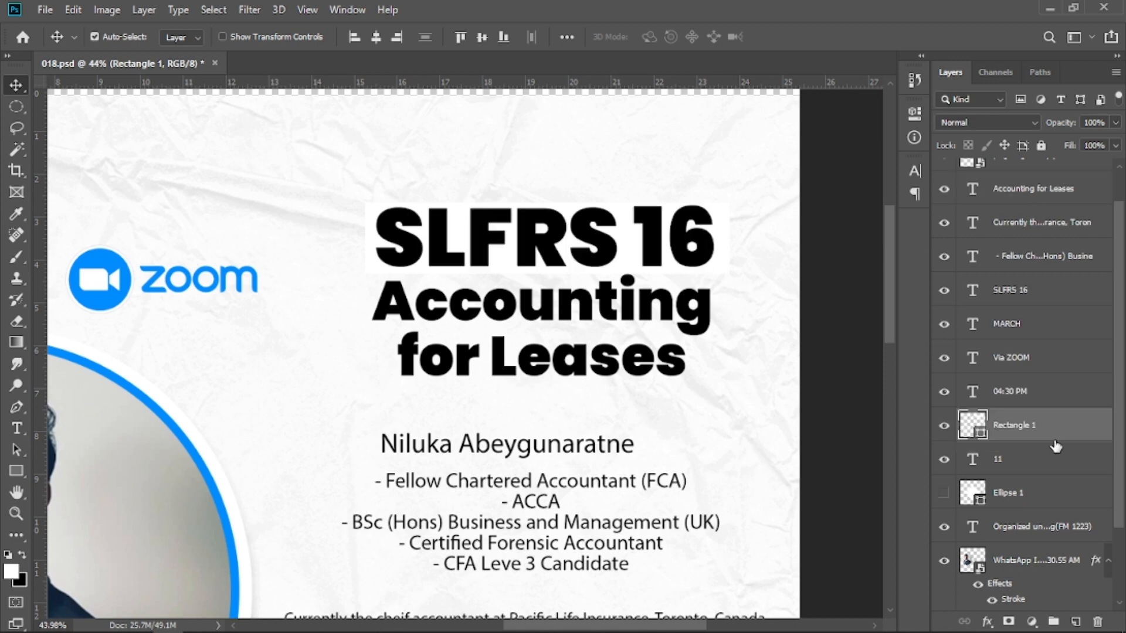
Apply a Gradient Overlay to the heading rectangle using the light blue preset RB Blue Gradient 01, angle -35° and scale 150%.
right_click(1033, 421)
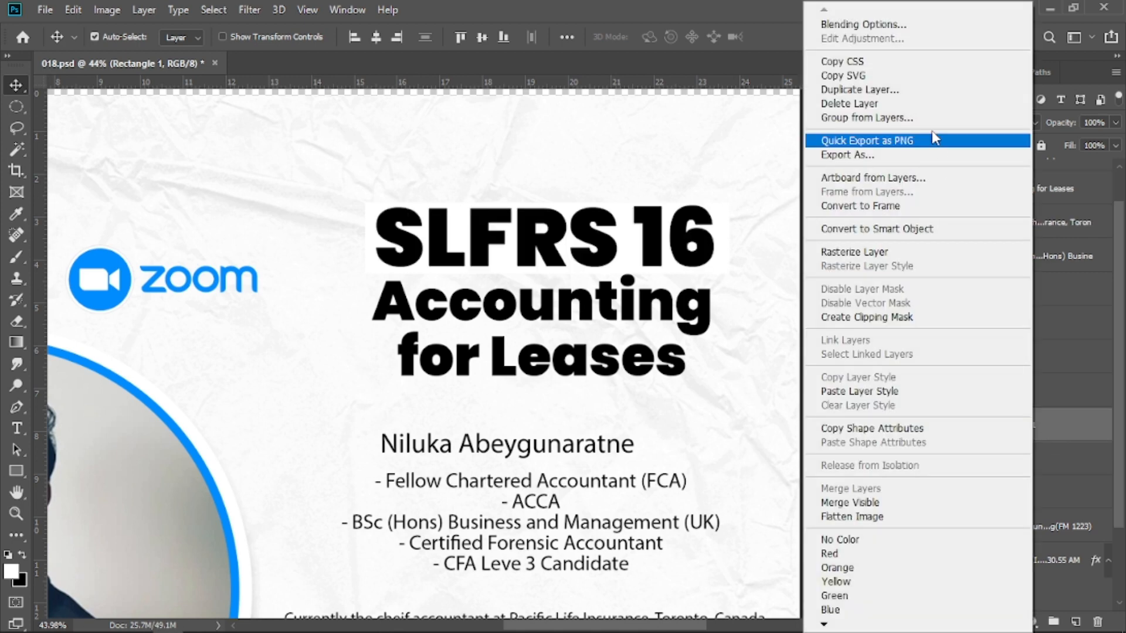
left_click(878, 25)
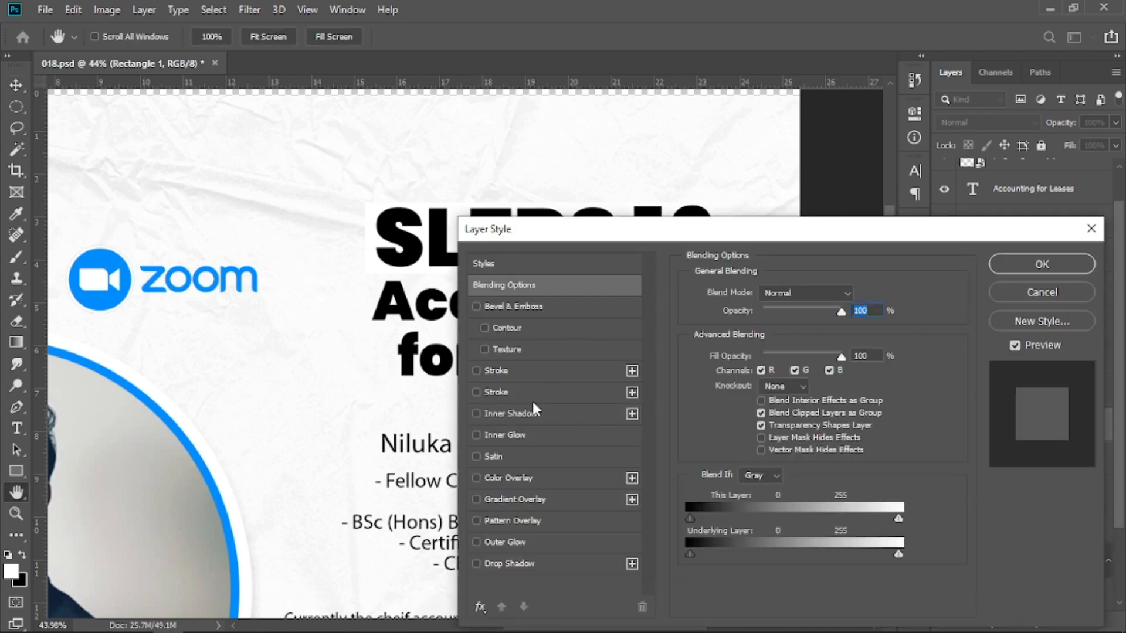
left_click(506, 504)
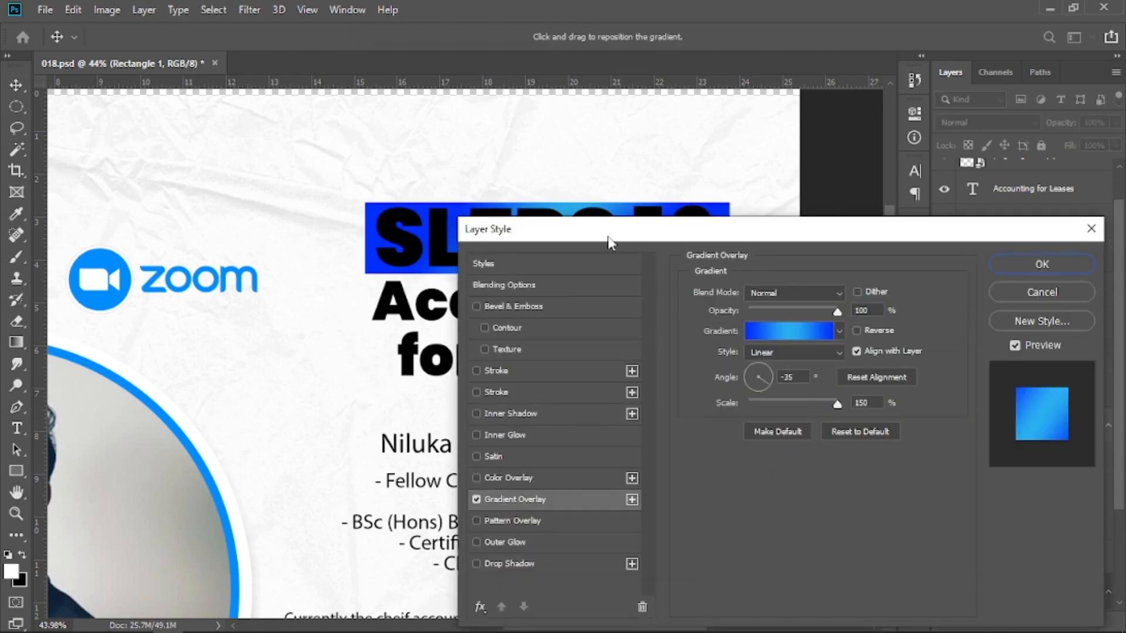
left_click_drag(608, 241, 634, 289)
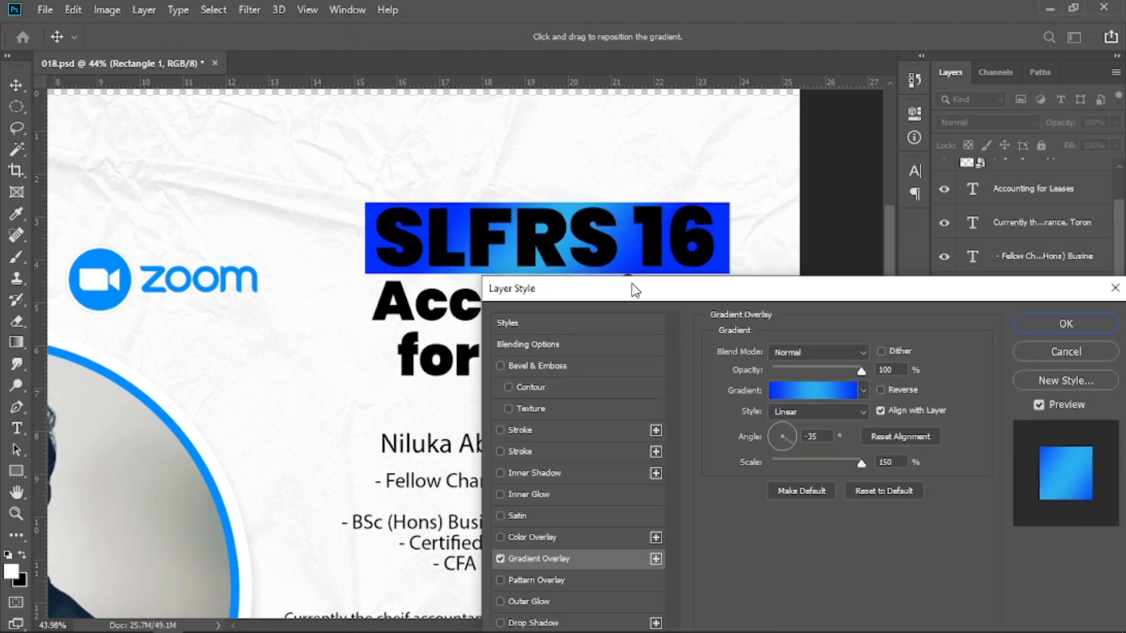
left_click(818, 392)
left_click(895, 188)
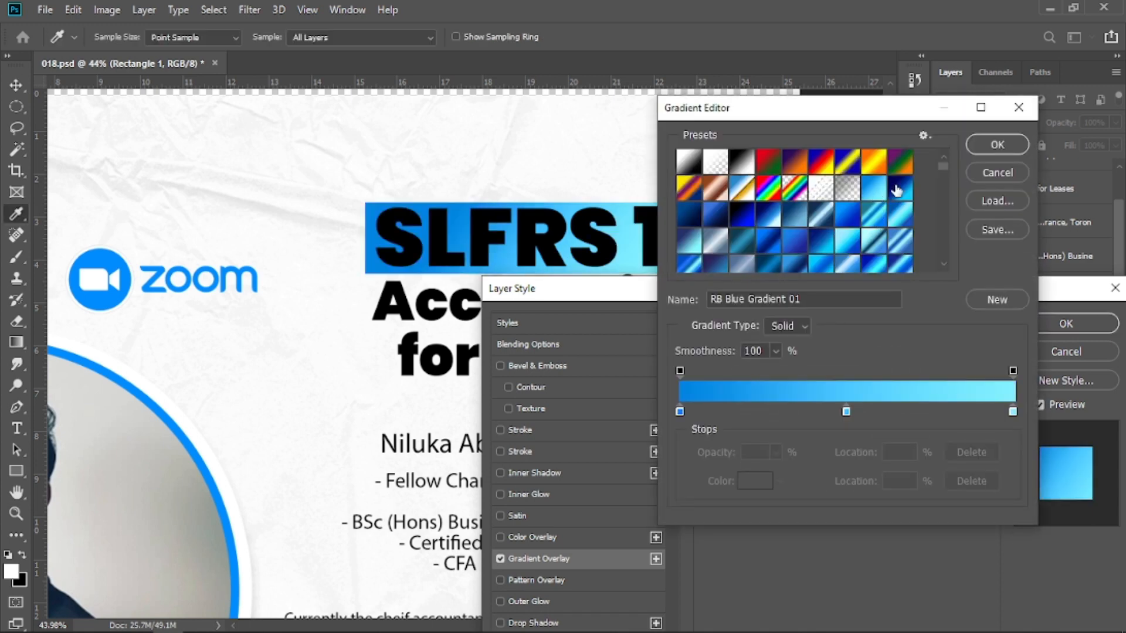
left_click(980, 145)
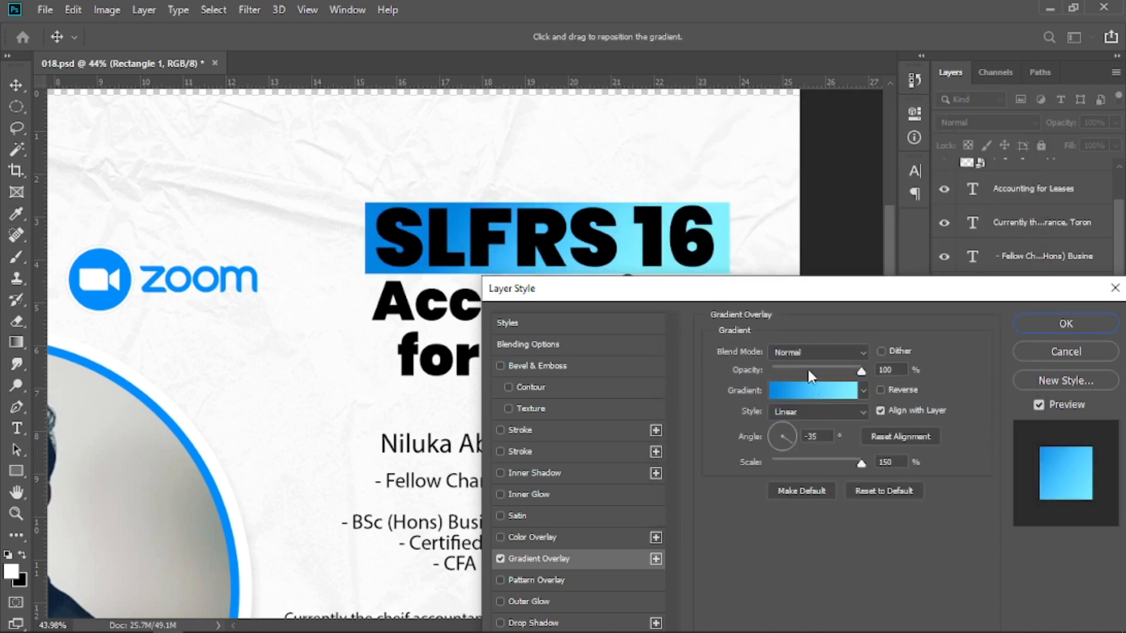
left_click(807, 369)
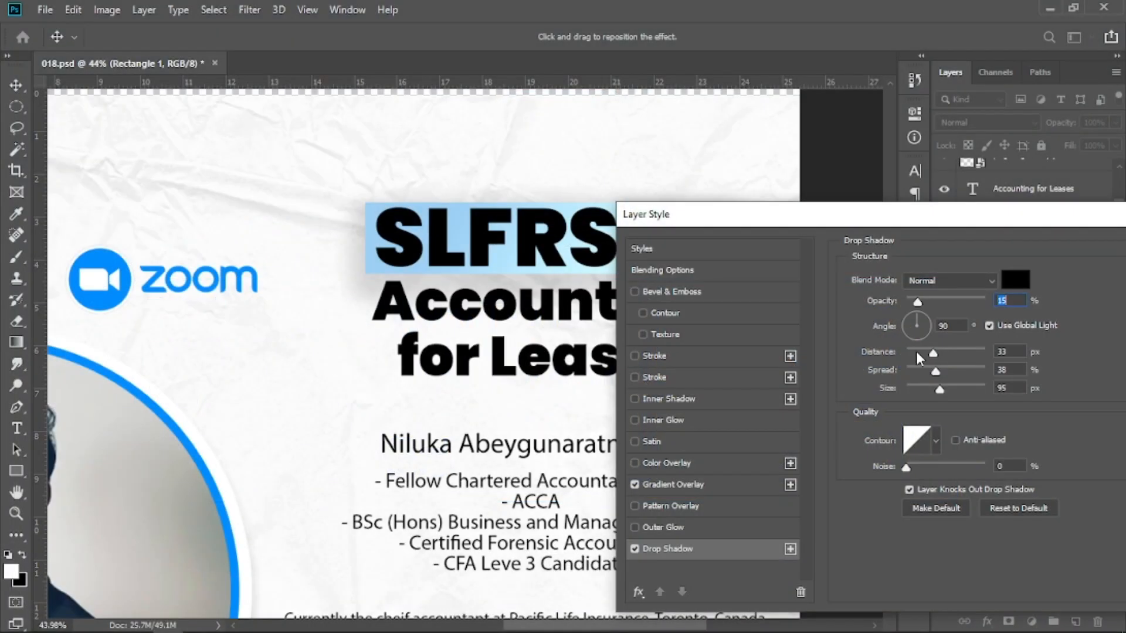
Add a Drop Shadow to the heading rectangle with distance 11 px, spread 15% and size 29 px, and apply the styles.
left_click(915, 351)
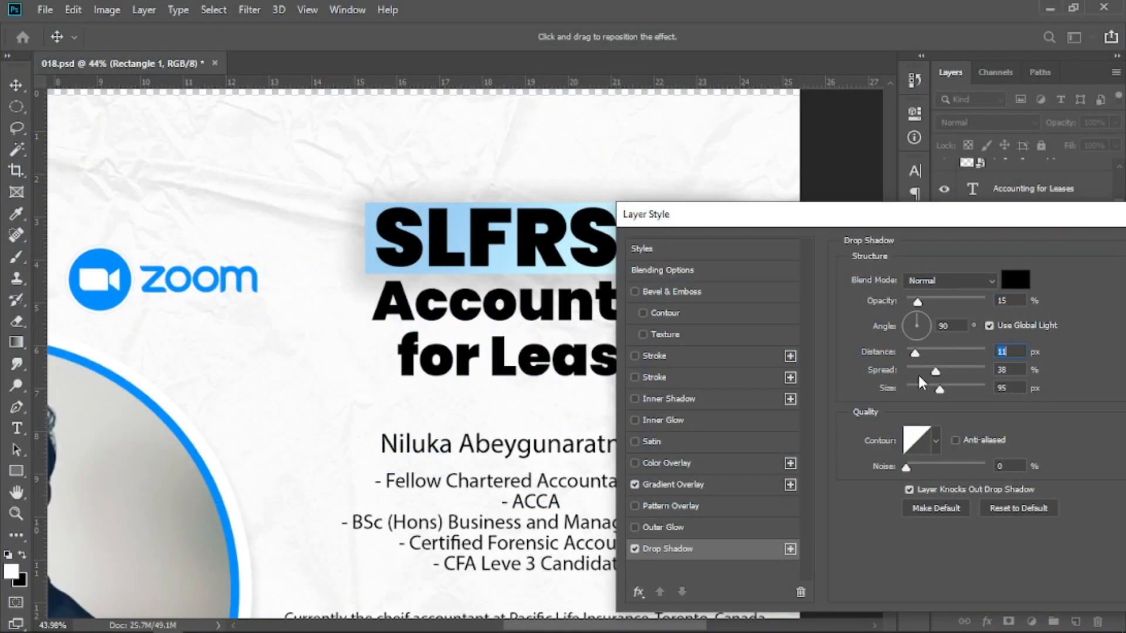
left_click(918, 371)
left_click(918, 388)
left_click_drag(919, 389, 919, 389)
left_click_drag(897, 216, 691, 222)
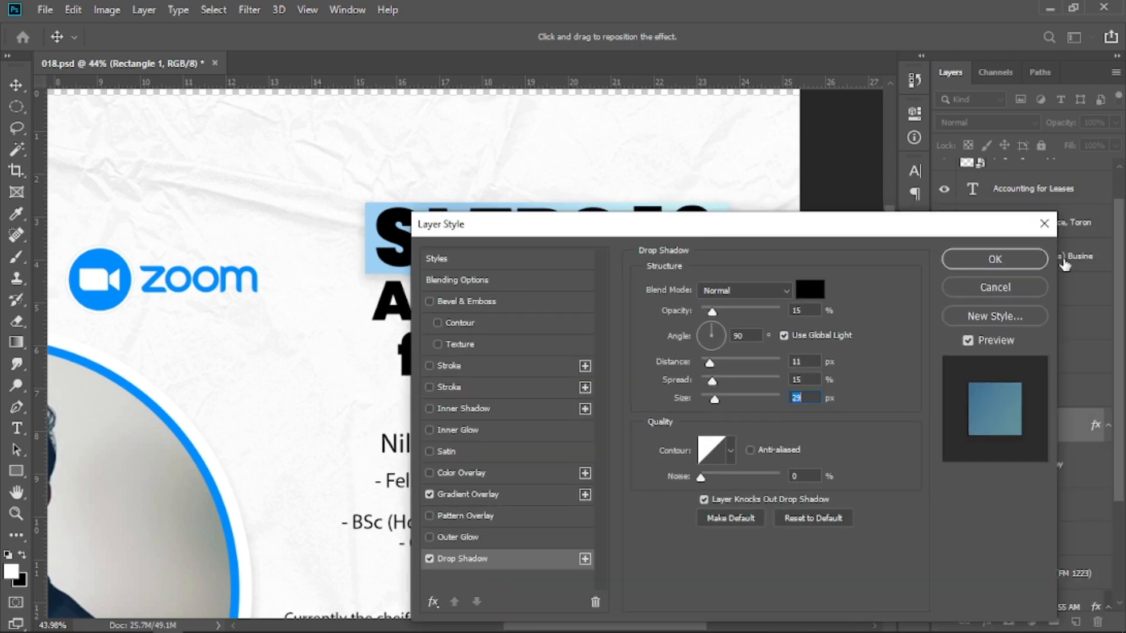
left_click(996, 258)
left_click(610, 258)
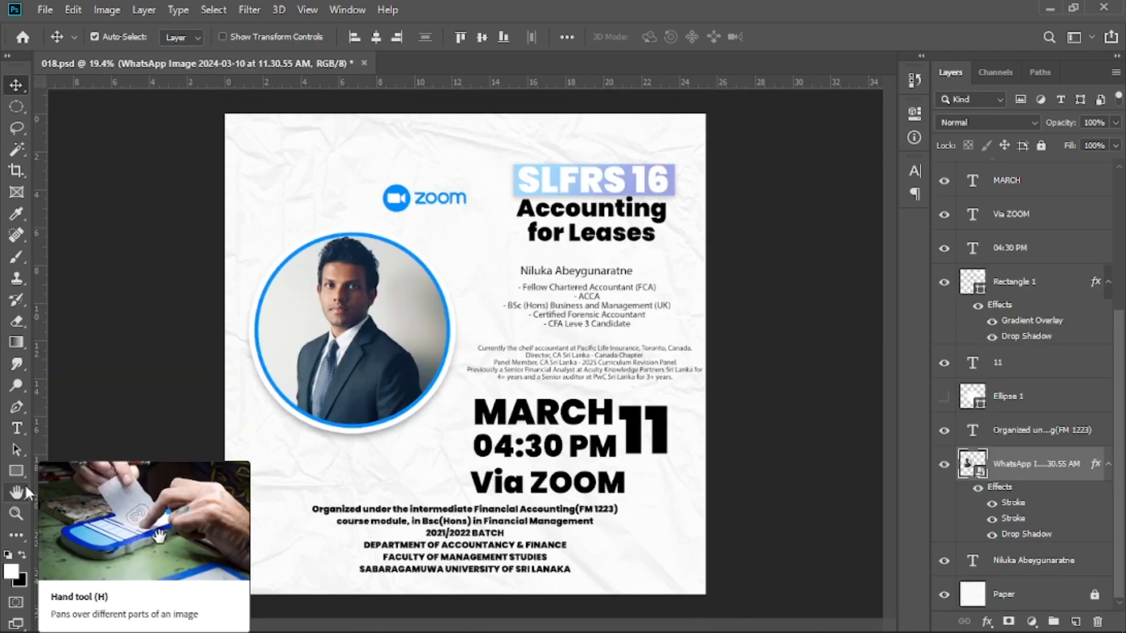
Draw a rectangle about 2126 by 258 px across the photo and fill it with the blue sampled from the Zoom logo.
left_click(16, 471)
left_click_drag(244, 330, 584, 370)
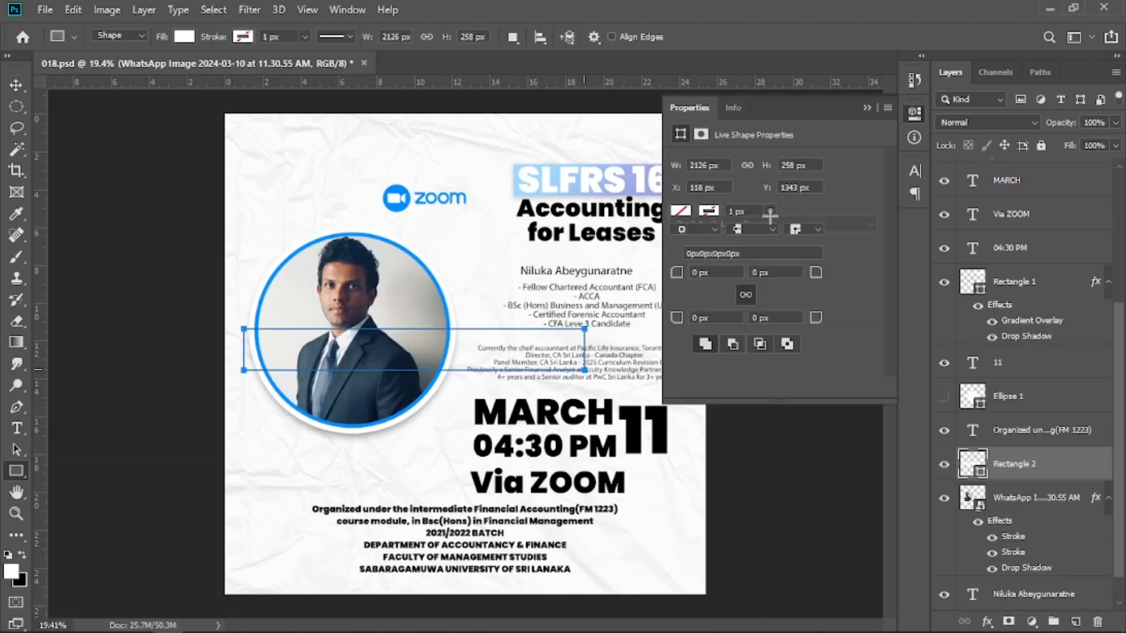
left_click(680, 212)
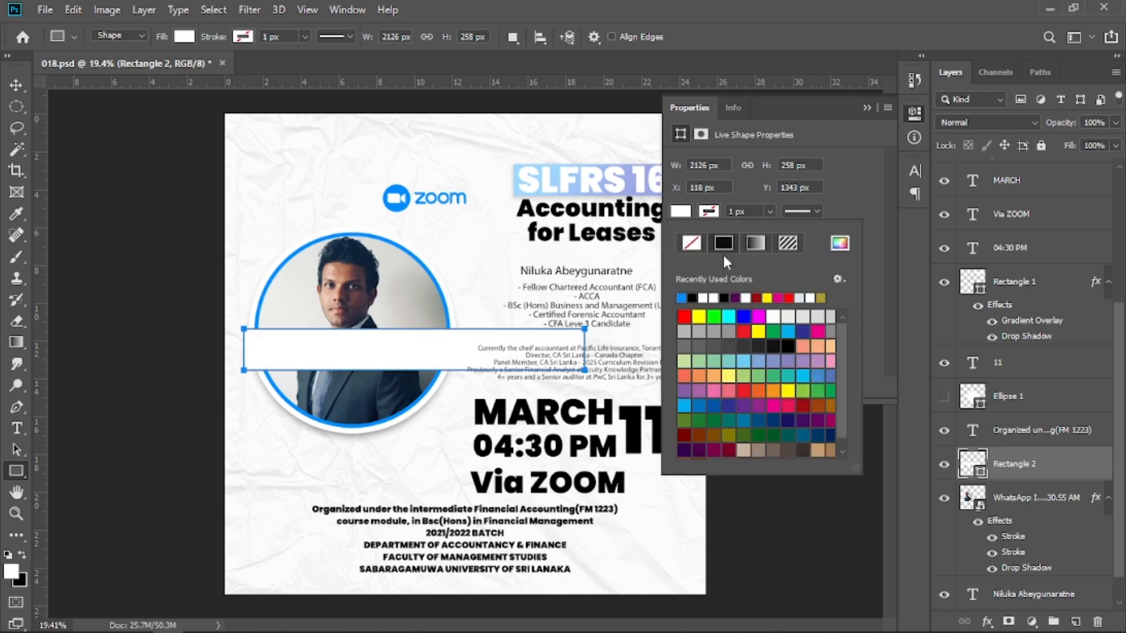
left_click(839, 244)
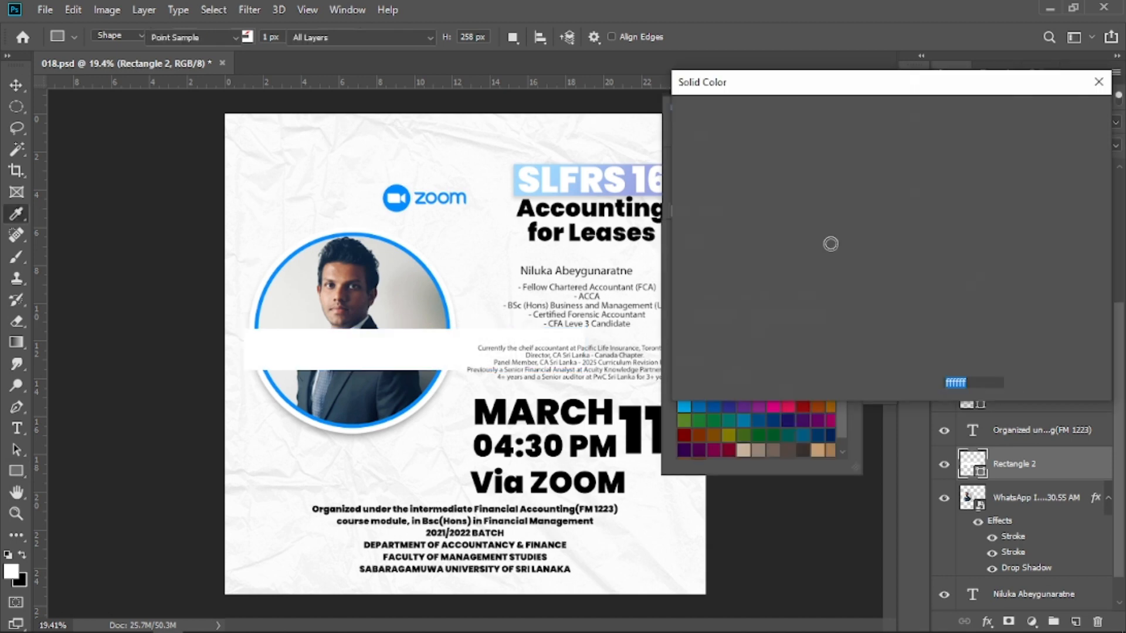
left_click(390, 193)
left_click(1024, 121)
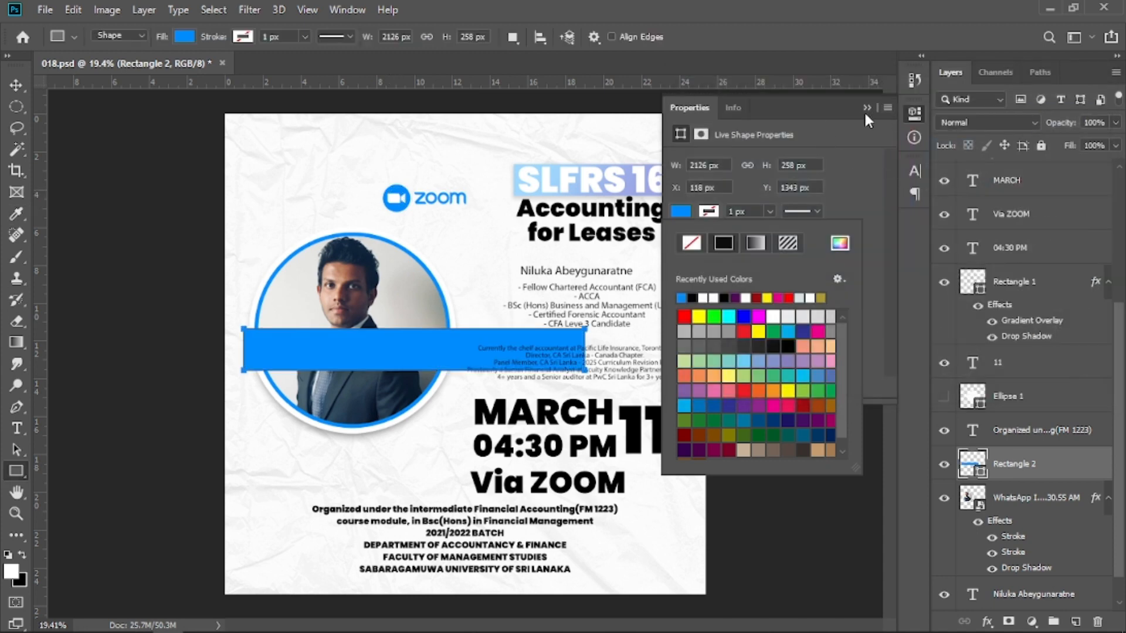
left_click(864, 111)
left_click(864, 110)
Rotate the blue rectangle -45°, stretch it diagonally across the poster's upper-left corner, and move its layer behind the photo.
left_click(17, 86)
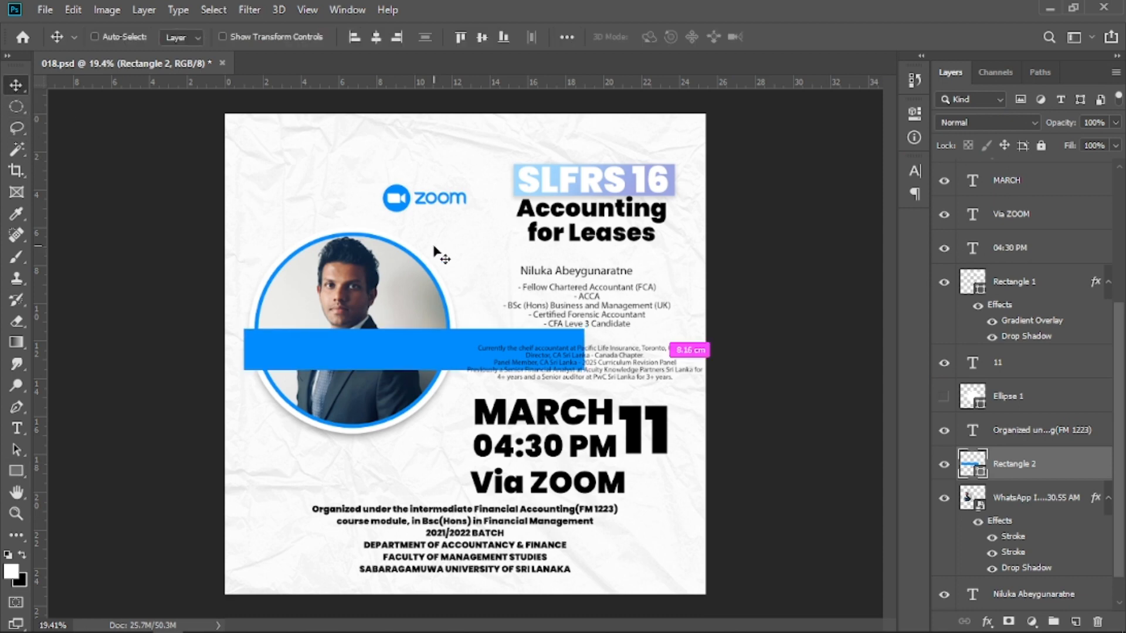
key("ctrl+t")
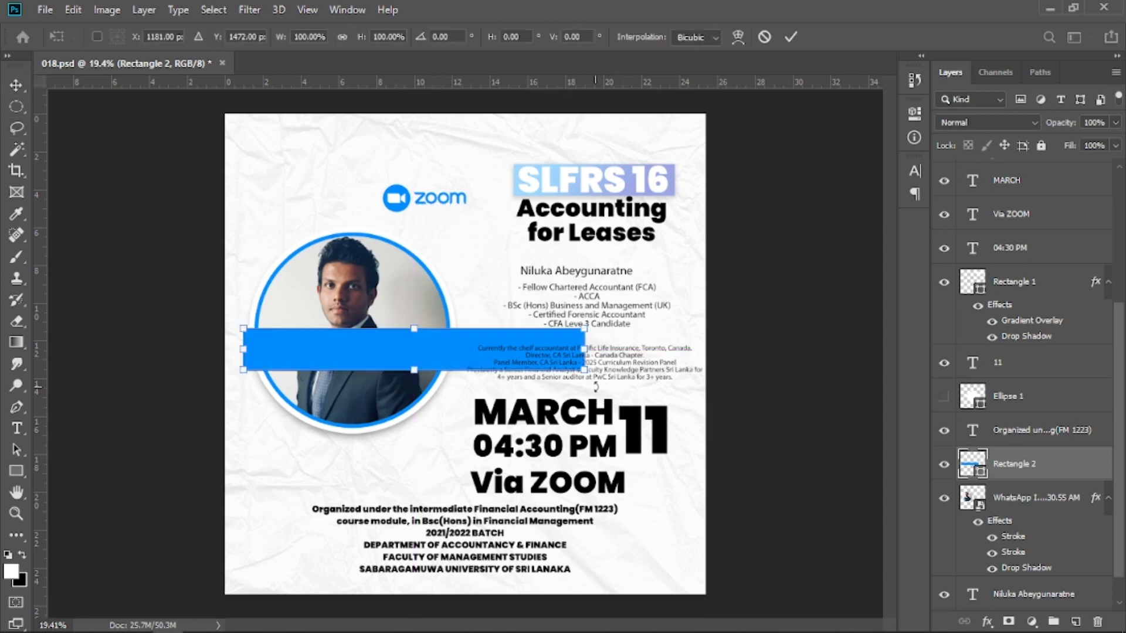
left_click_drag(596, 386, 554, 280)
left_click_drag(463, 298, 376, 187)
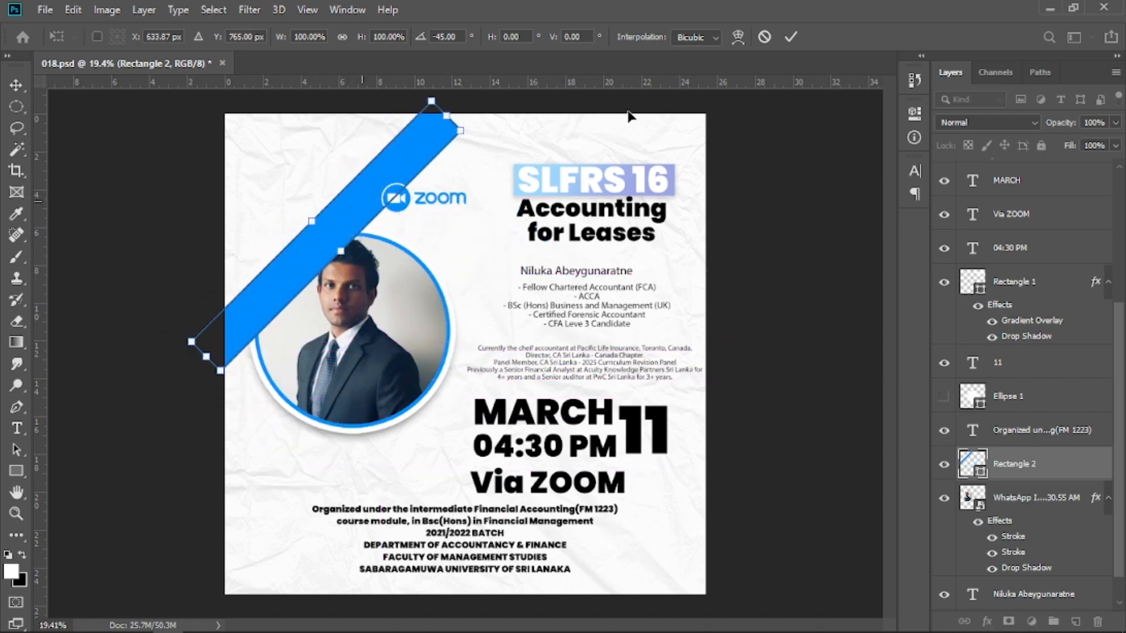
left_click_drag(205, 366, 163, 401)
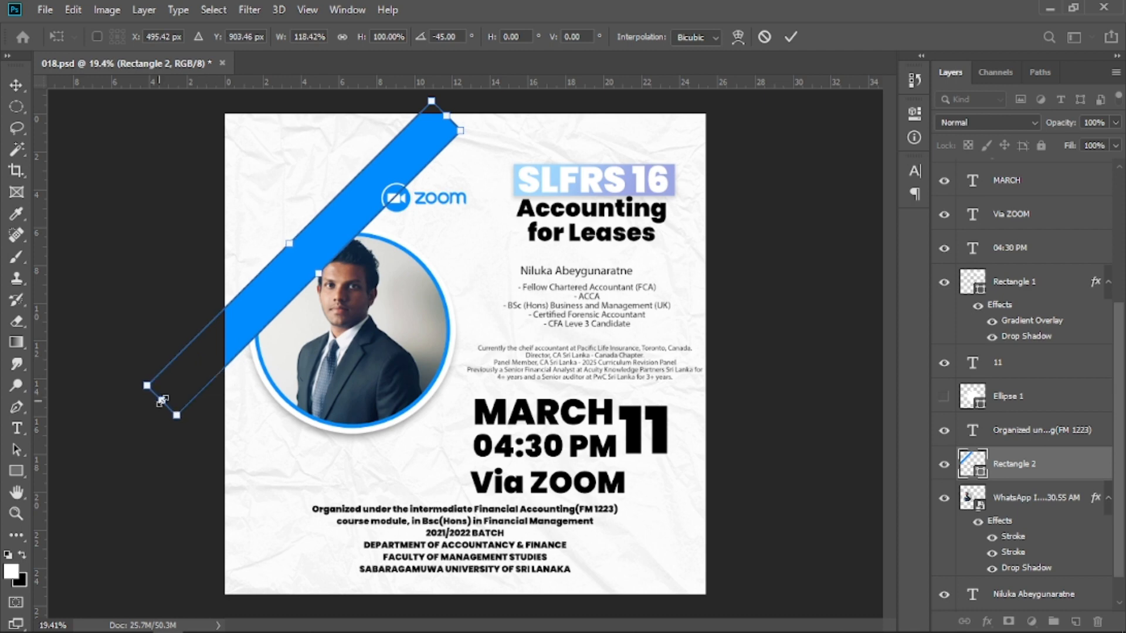
left_click_drag(457, 121, 532, 47)
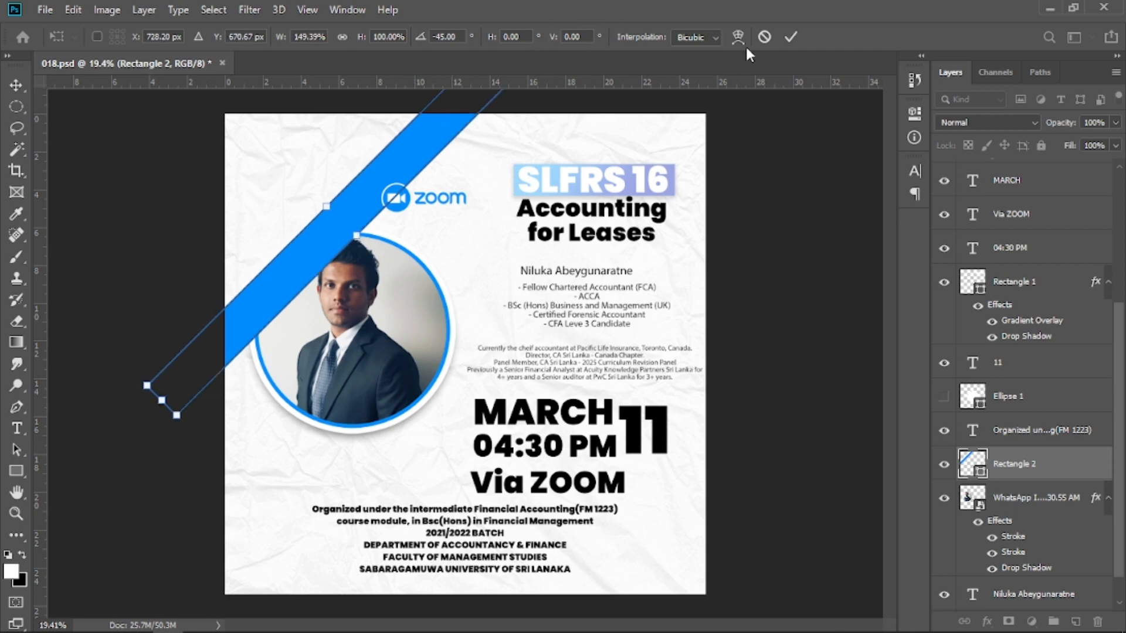
left_click(787, 37)
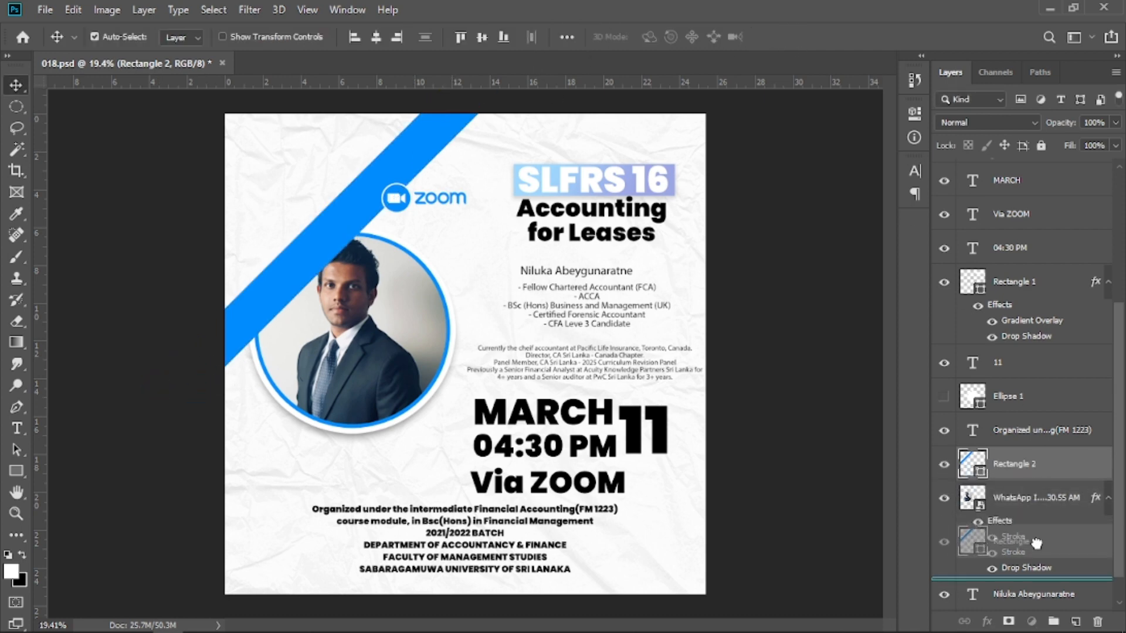
left_click_drag(1037, 554, 1037, 557)
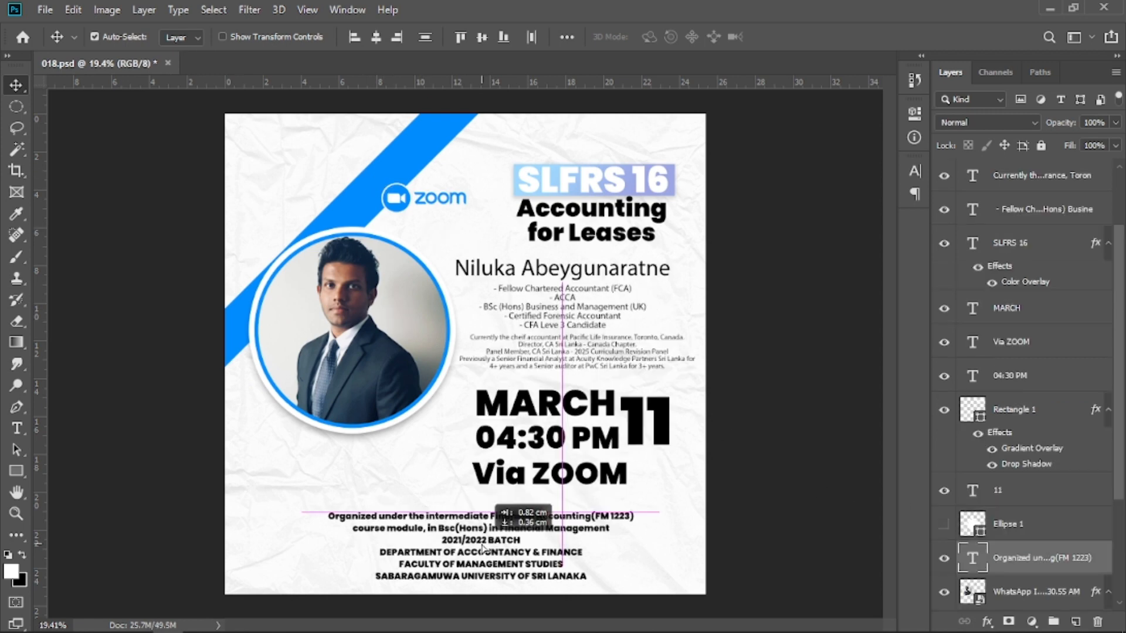
Center the 'Organized under the intermediate Financial Accounting' text block horizontally on the canvas.
left_click(565, 39)
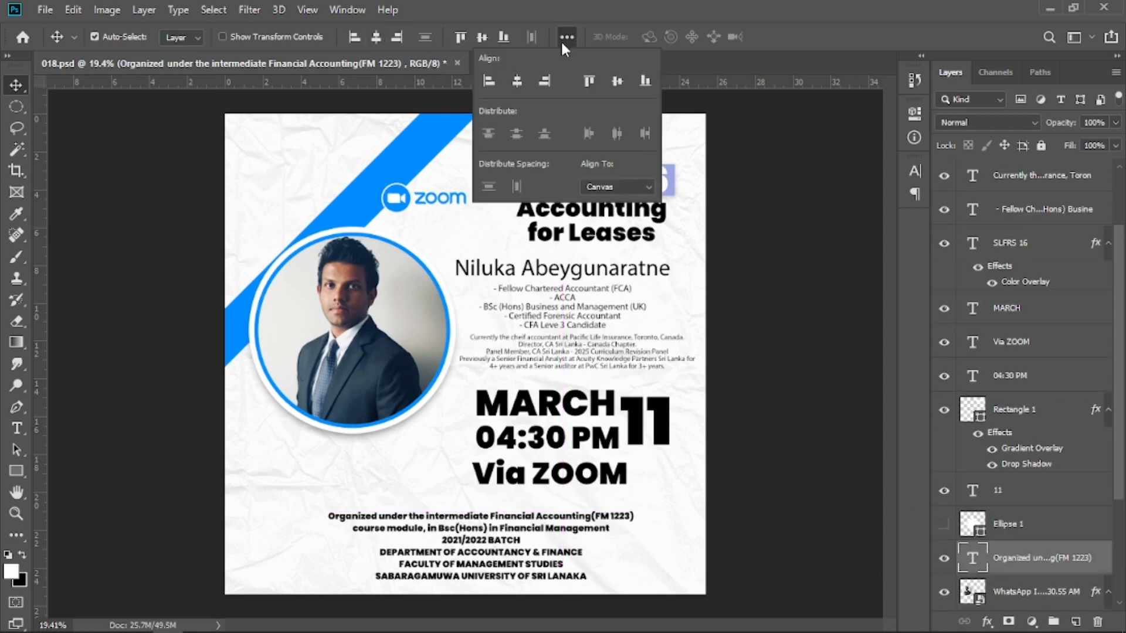
left_click(515, 85)
left_click(761, 502)
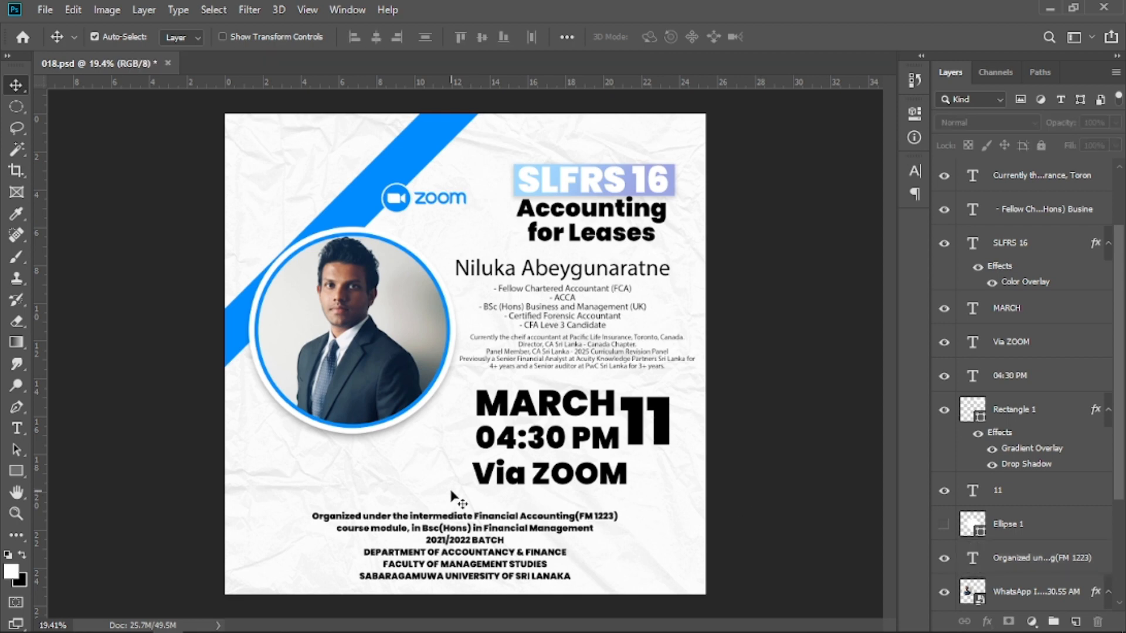
Draw a rectangle about 3320 by 639 px covering the poster's bottom area and fill it with the stripe's blue.
left_click(21, 408)
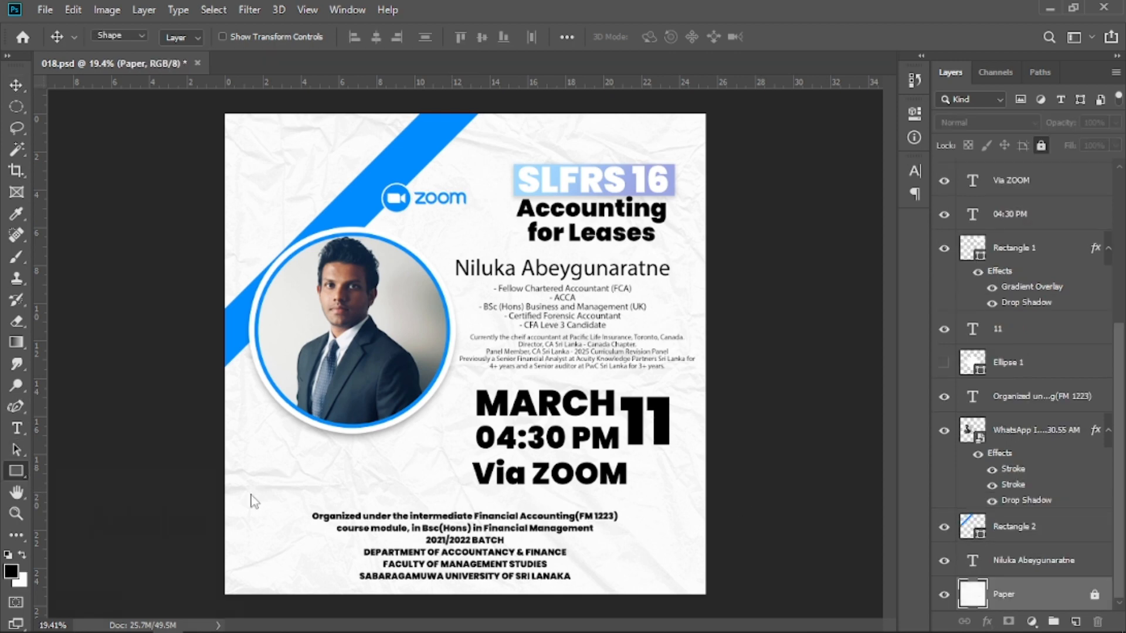
left_click_drag(201, 501, 731, 603)
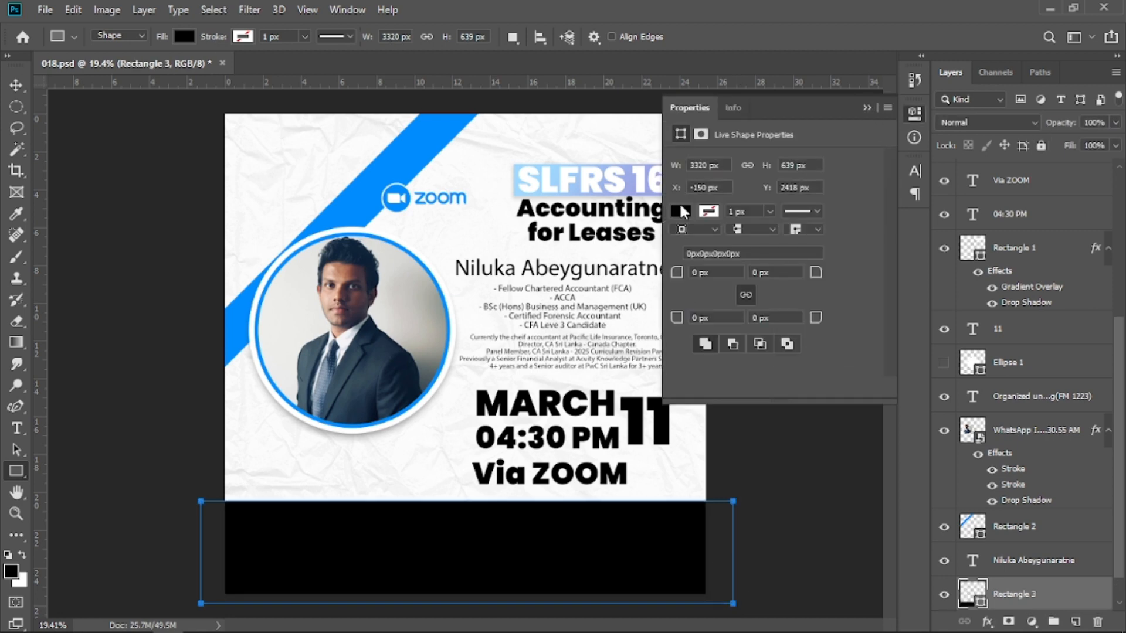
left_click(681, 211)
left_click(838, 243)
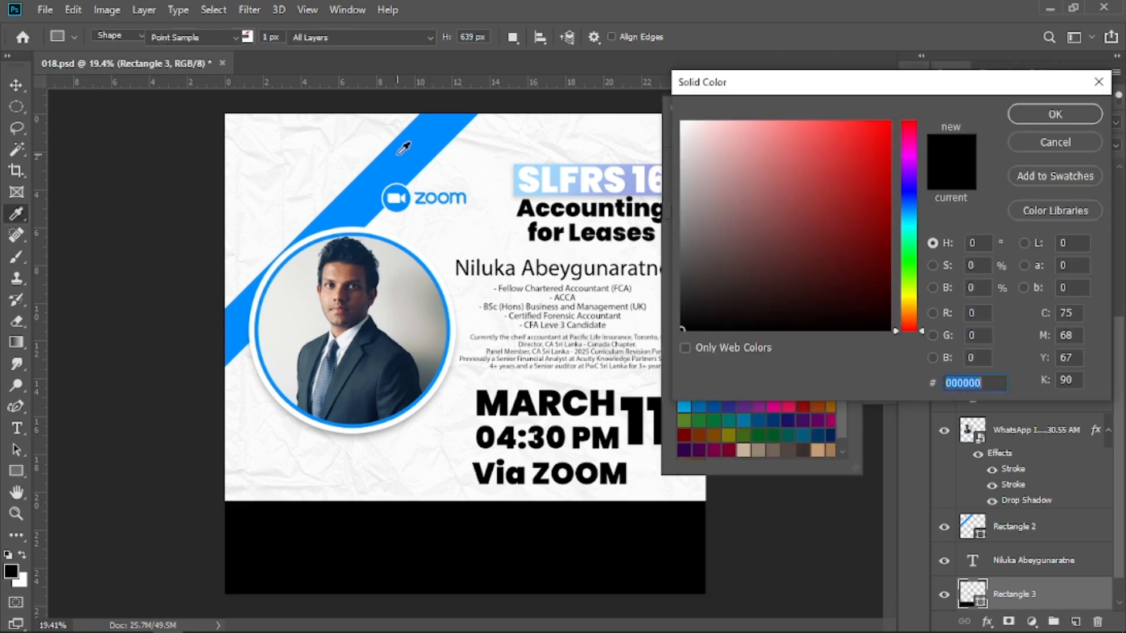
left_click(403, 162)
left_click(1055, 116)
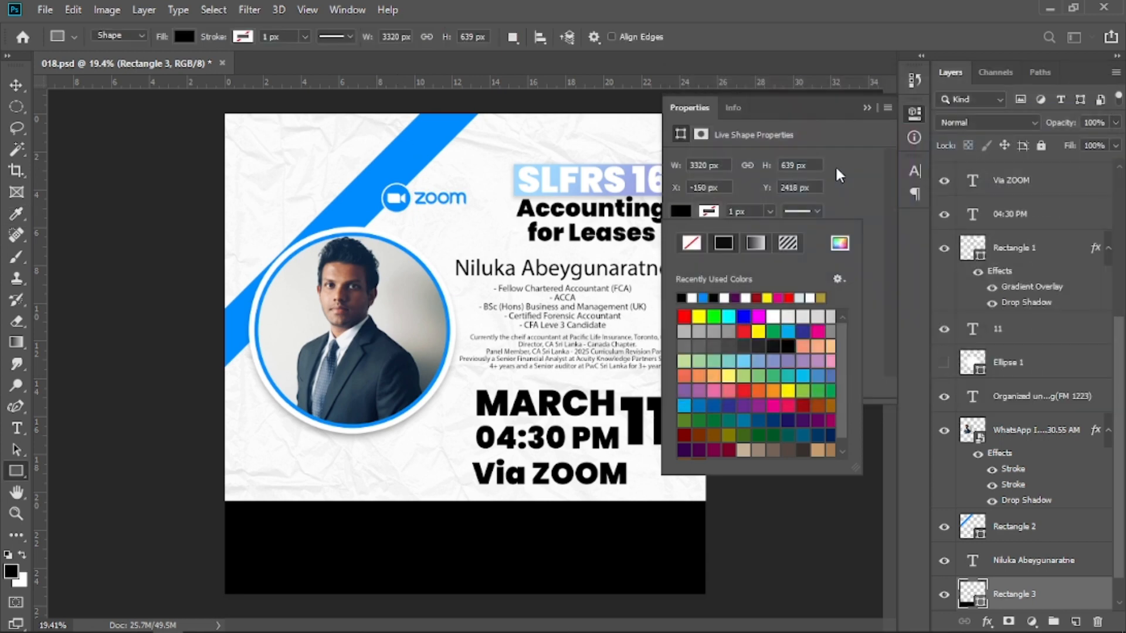
left_click(865, 104)
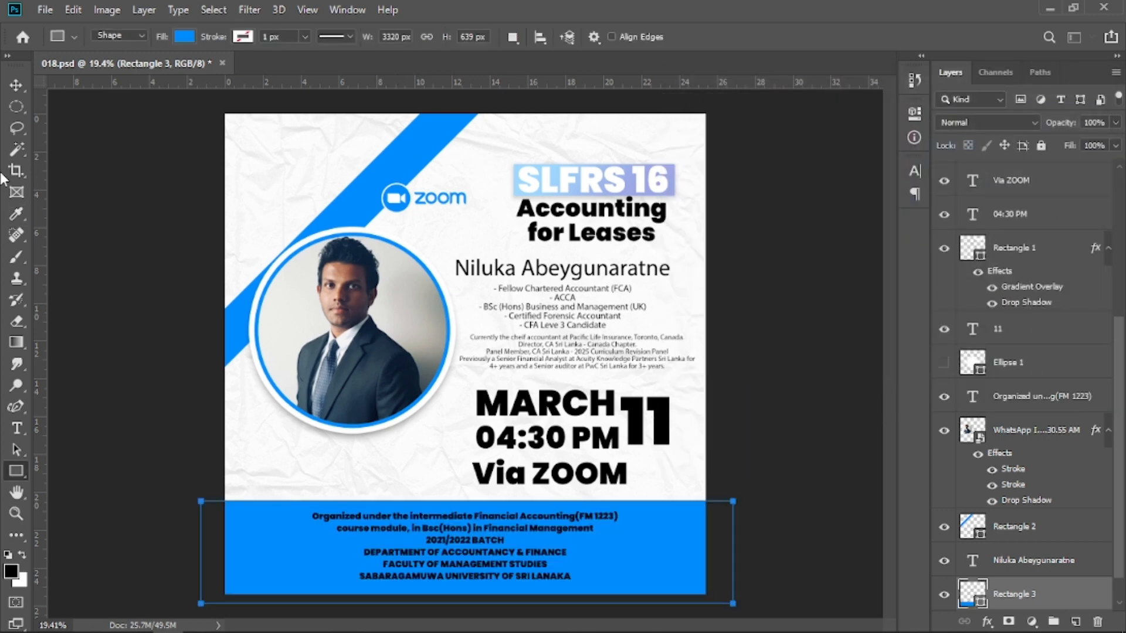
Warp the bottom blue rectangle into a curved wave shape along its upper edge.
left_click(16, 85)
key("ctrl+t")
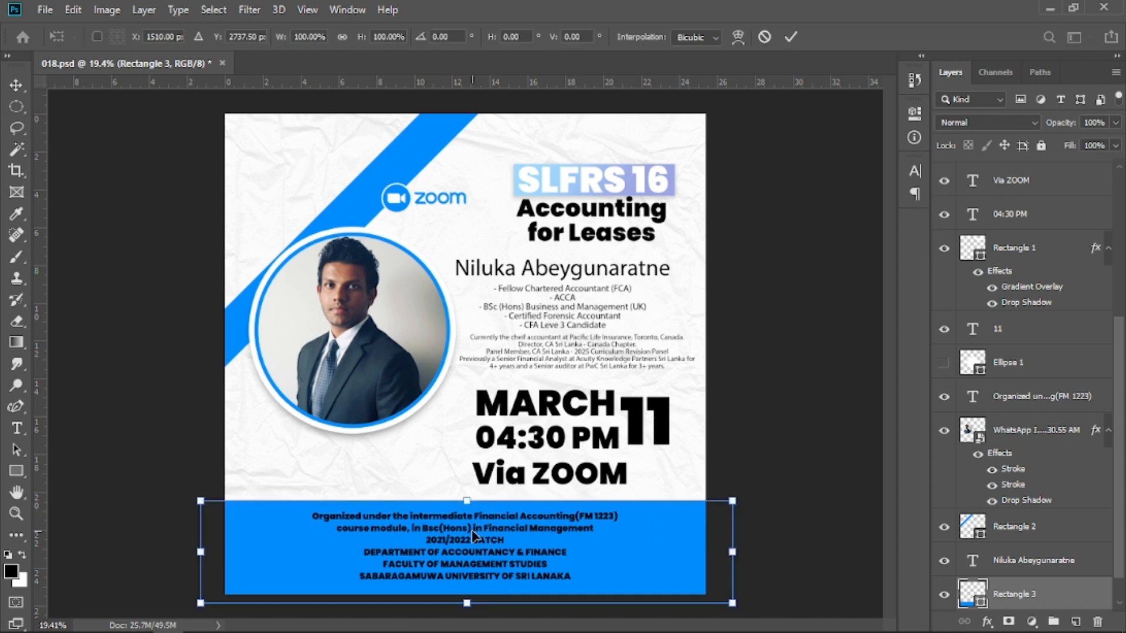
right_click(473, 531)
left_click(525, 409)
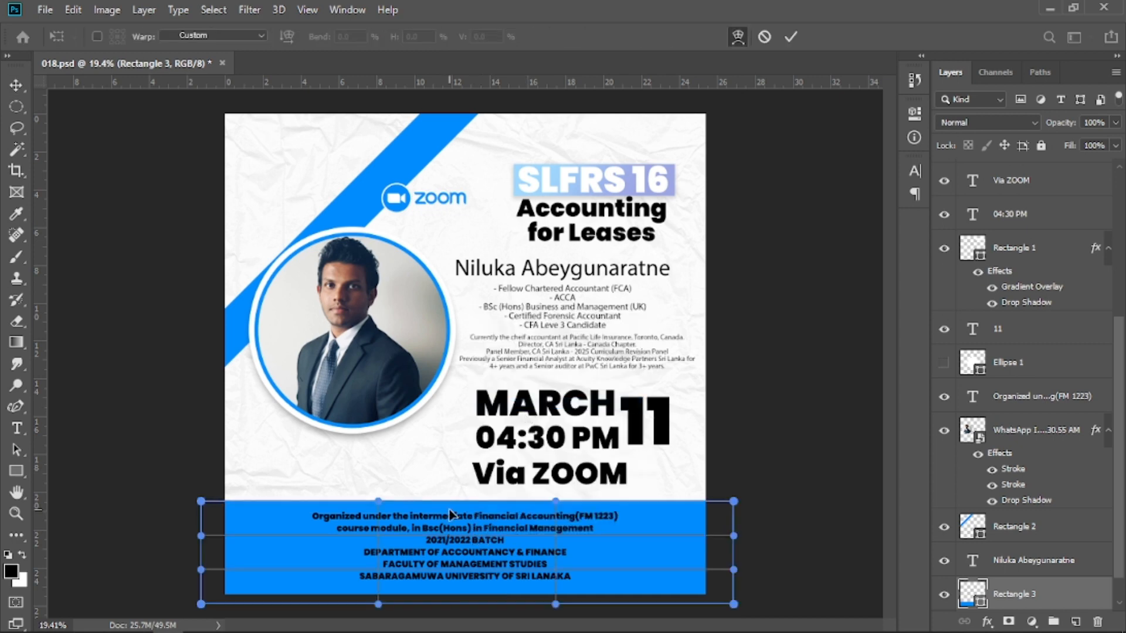
left_click_drag(377, 503, 285, 463)
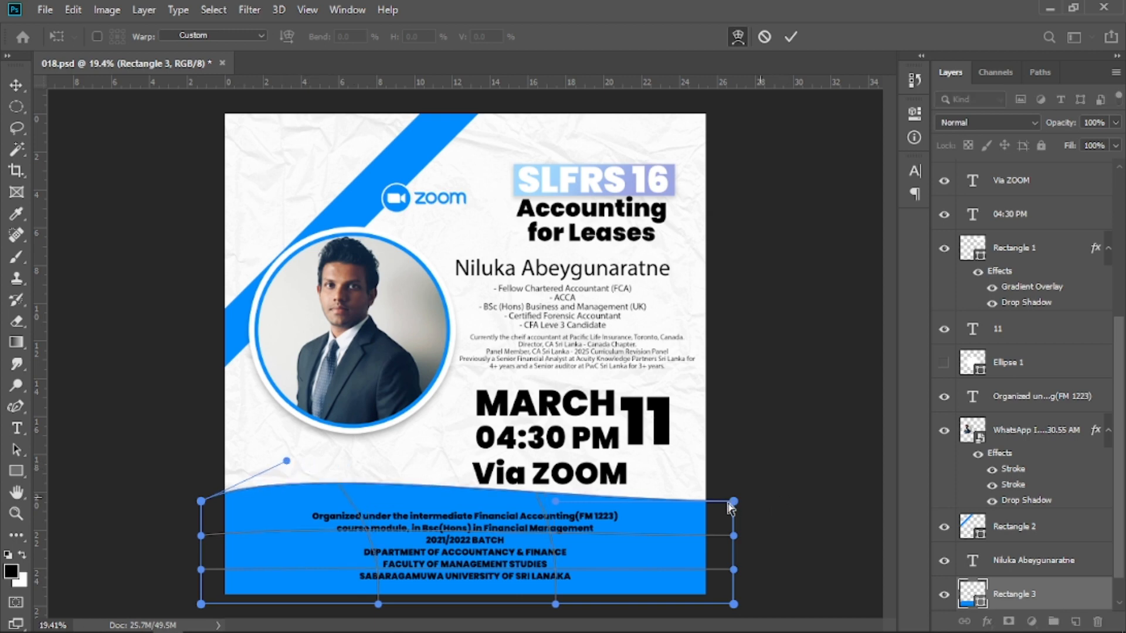
left_click_drag(547, 526, 547, 544)
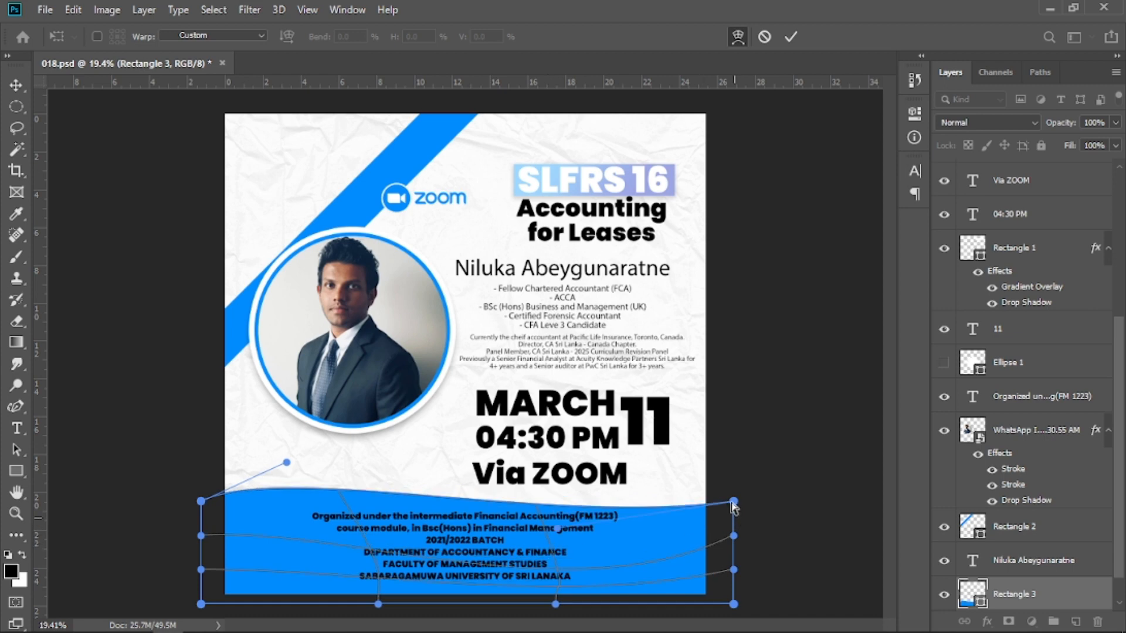
left_click_drag(734, 505, 728, 470)
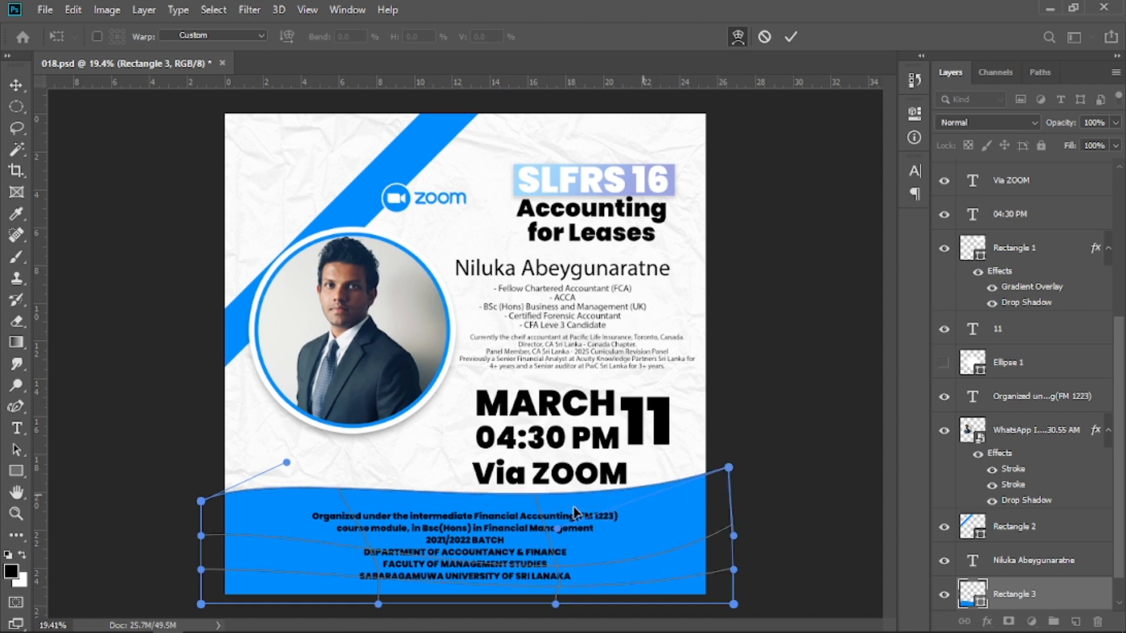
mouse_move(546, 505)
left_mouse_down()
mouse_move(546, 536)
mouse_move(544, 519)
left_mouse_up()
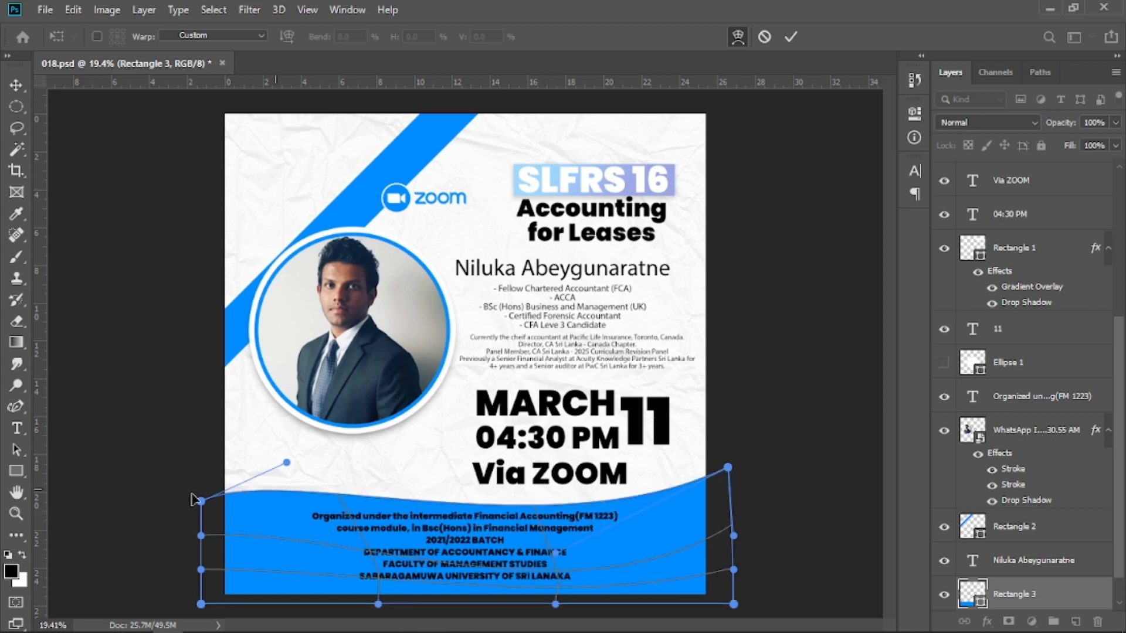
left_click_drag(224, 510, 224, 486)
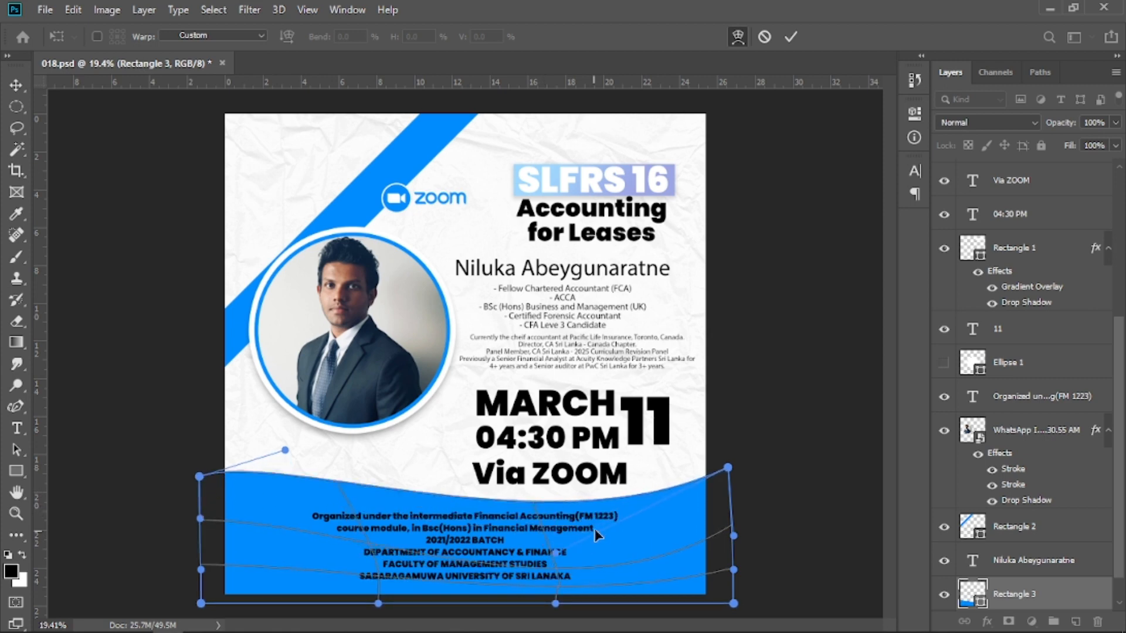
left_click_drag(530, 512, 531, 518)
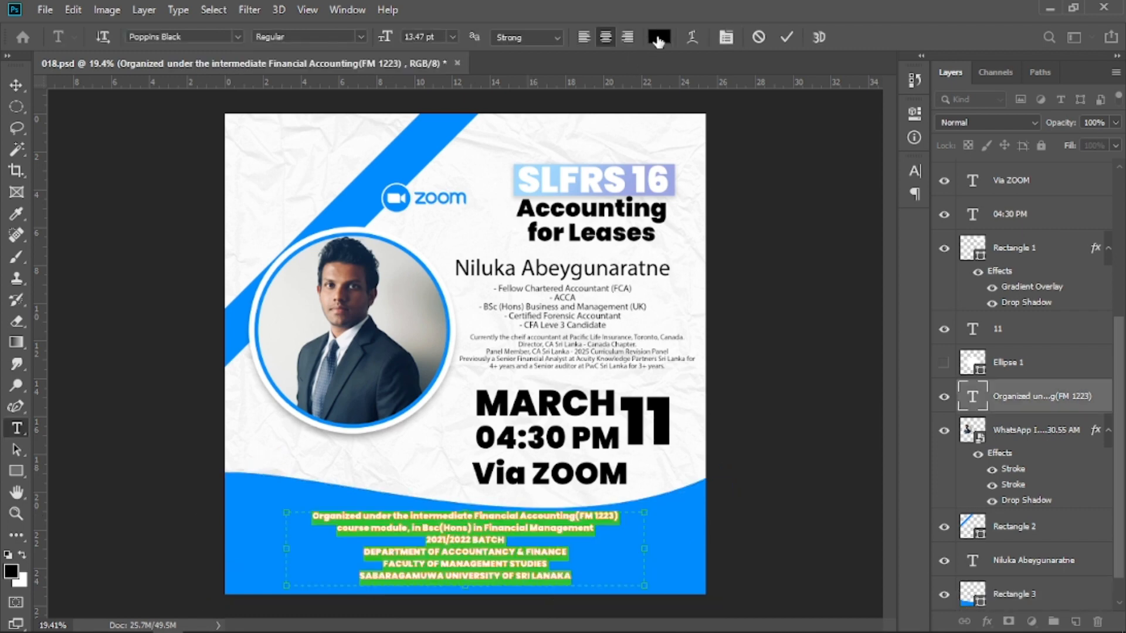
Set the 'Organized under the intermediate Financial Accounting' text color to white (fefefe).
left_click(658, 39)
left_click_drag(724, 224, 680, 121)
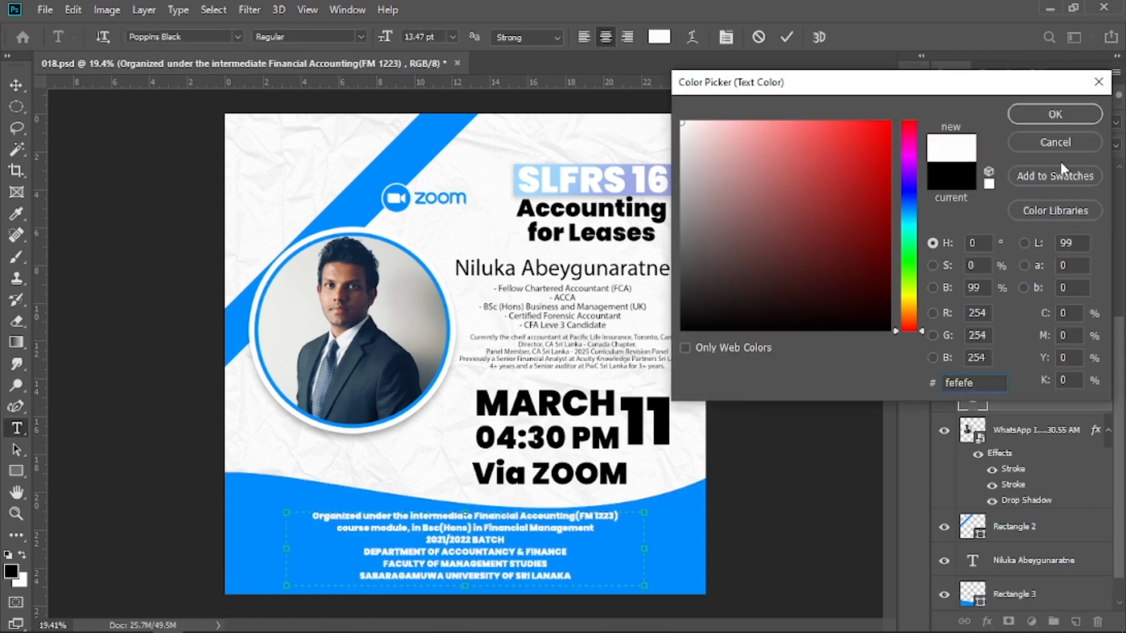
left_click(1050, 120)
left_click(16, 85)
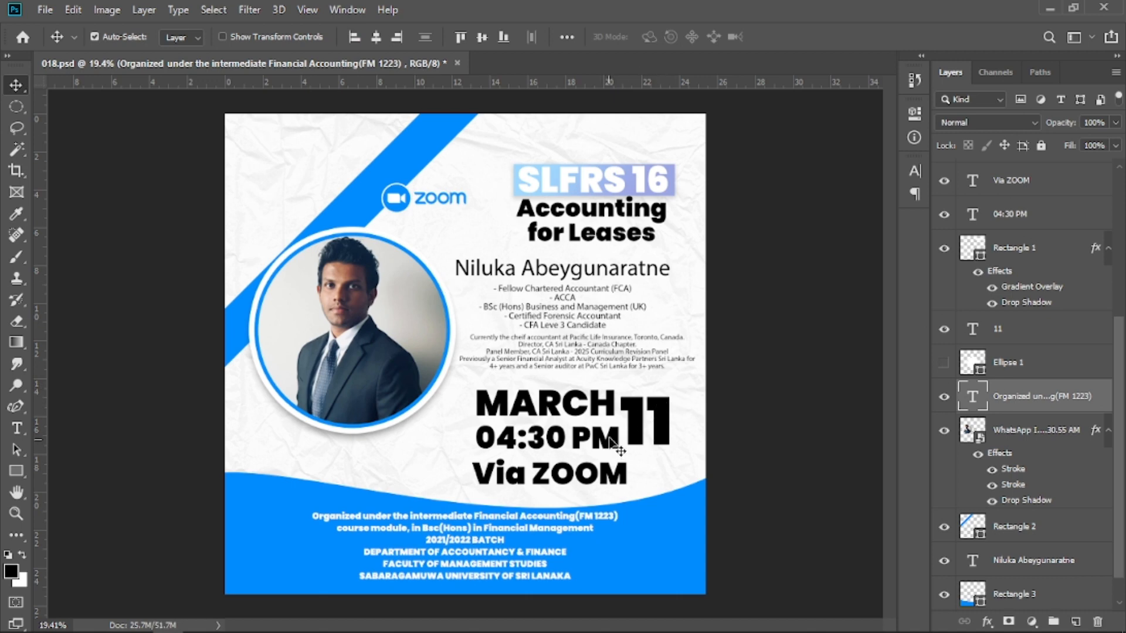
Zoom in on the date and draw a circle about 437 px over the '11' numerals.
left_click(646, 436)
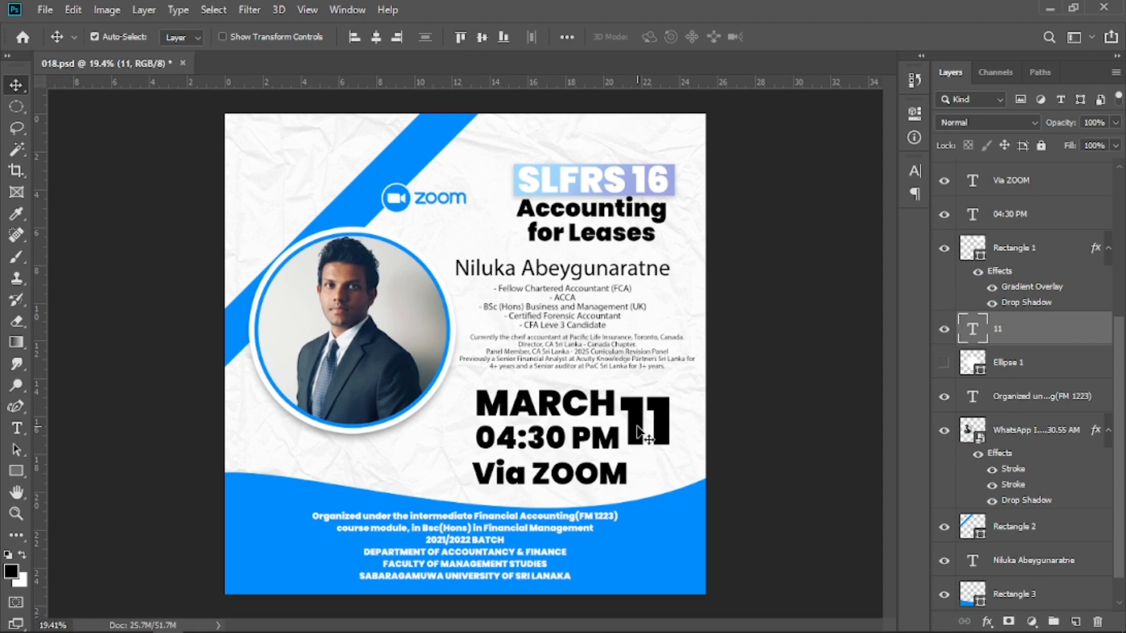
key("z")
left_click_drag(647, 437, 591, 443)
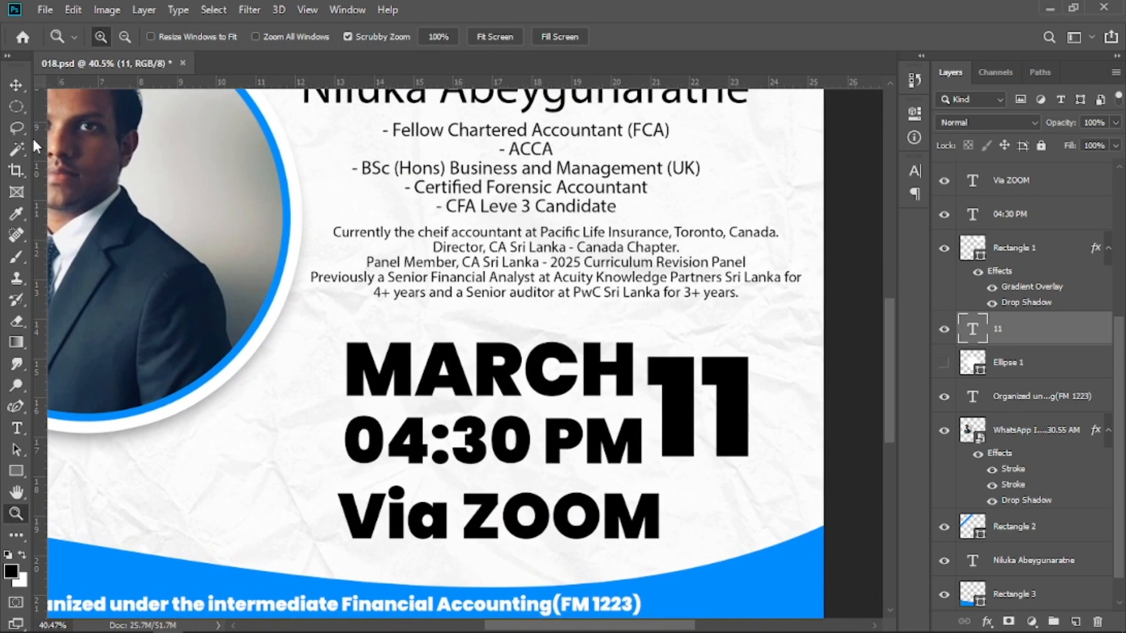
left_click_drag(629, 338, 810, 483)
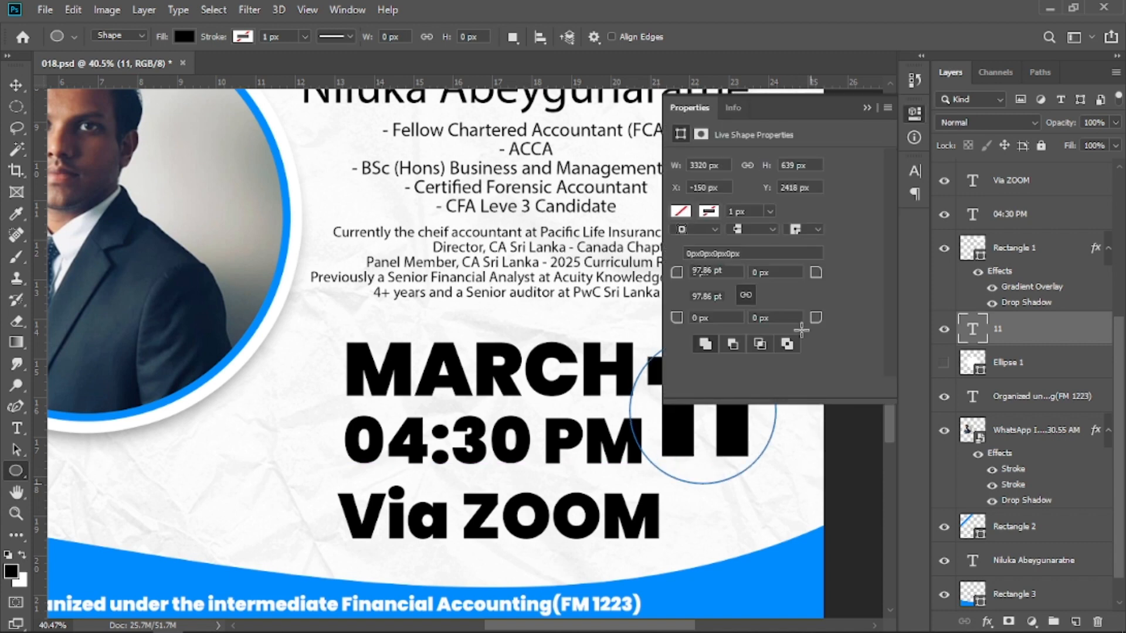
left_click(866, 109)
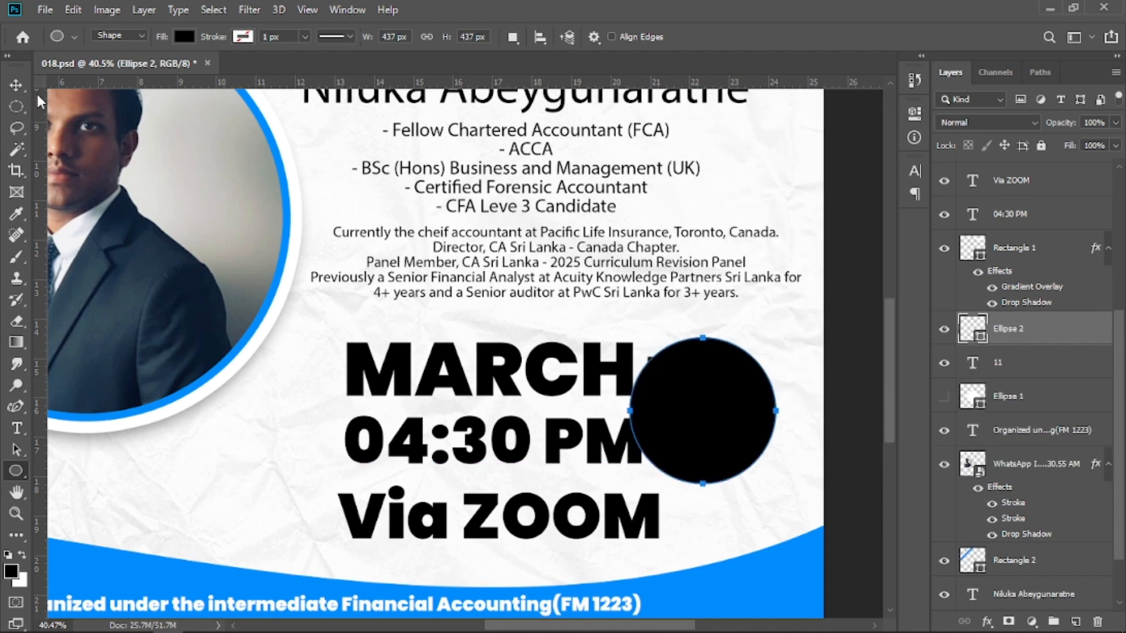
Move and enlarge the circle to about 467 px around the '11', and place its layer below the '11' text.
left_click(16, 85)
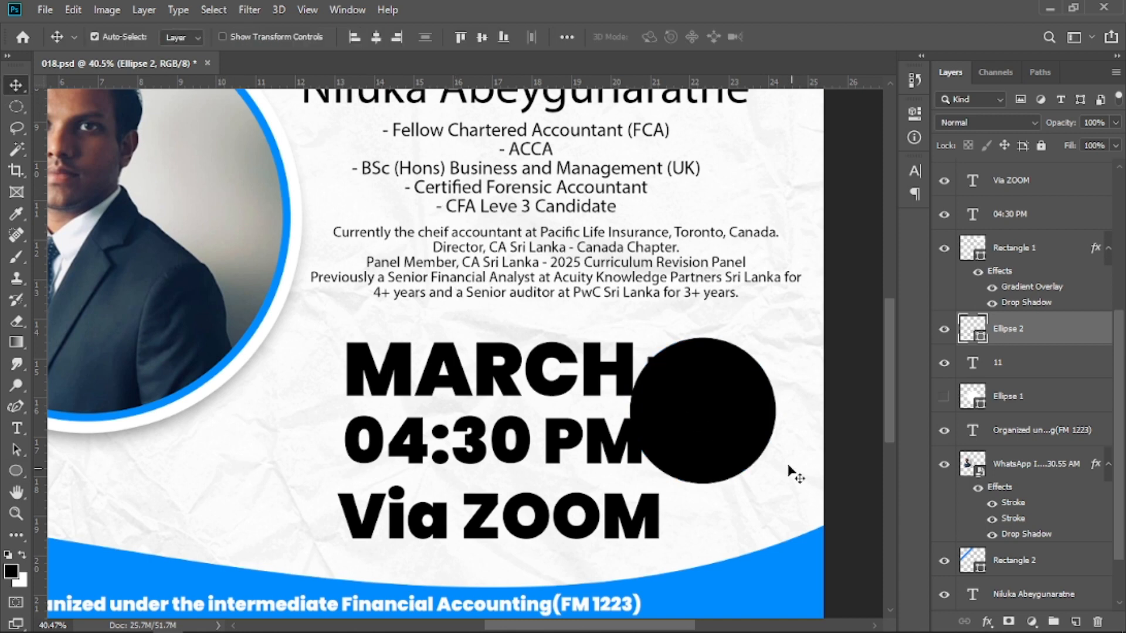
mouse_move(703, 432)
left_mouse_down()
mouse_move(685, 416)
mouse_move(695, 421)
left_mouse_up()
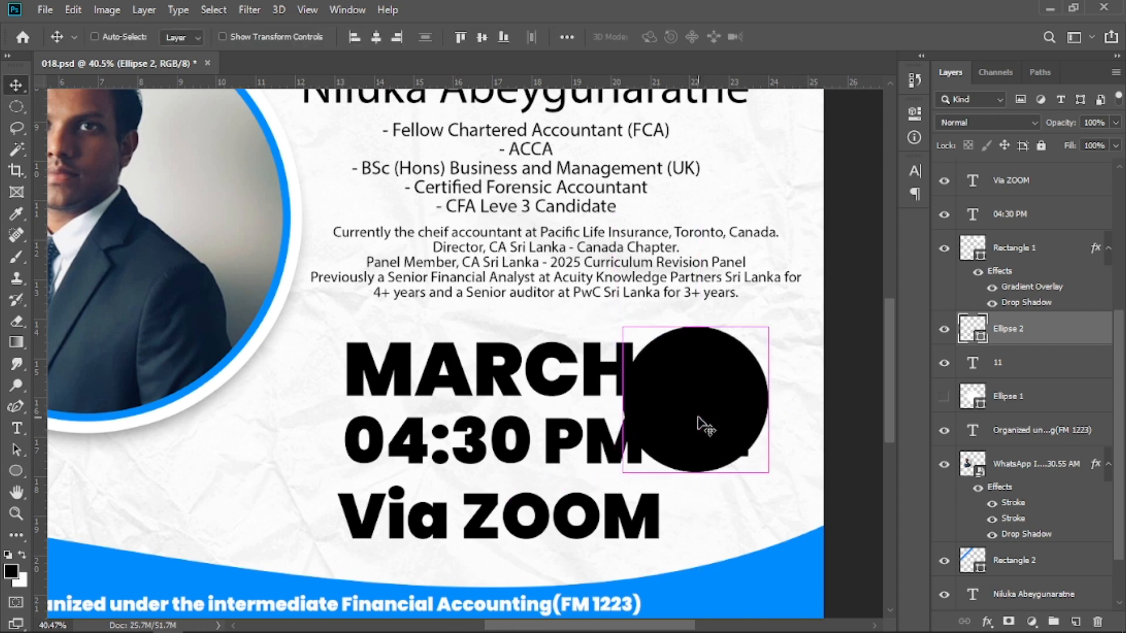
key("ctrl+t")
left_click_drag(768, 401, 777, 400)
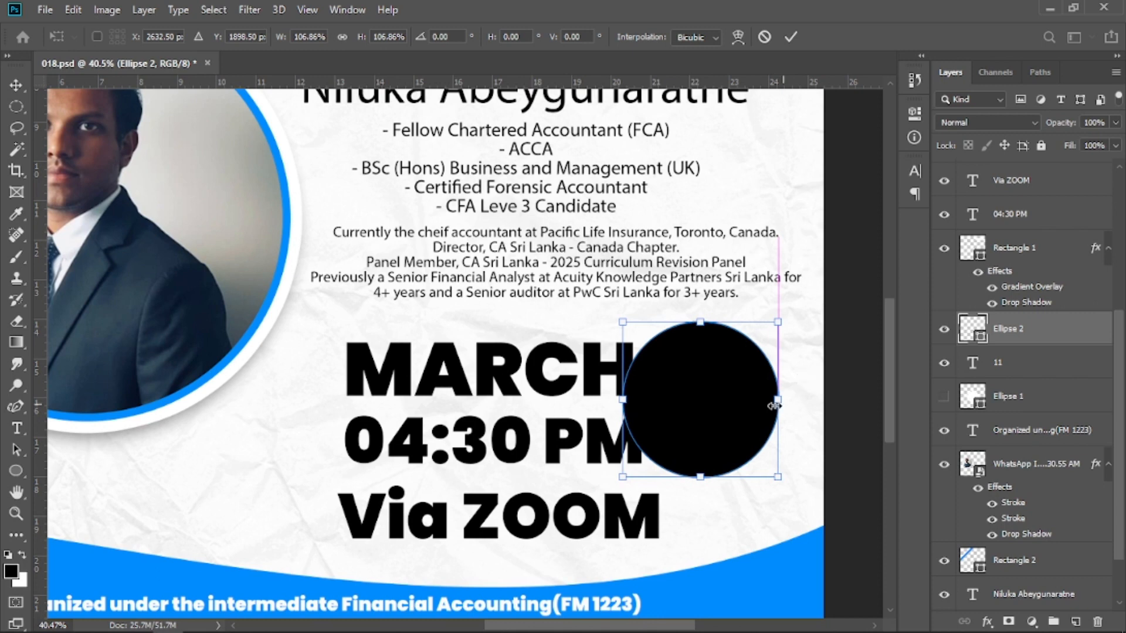
left_click(792, 37)
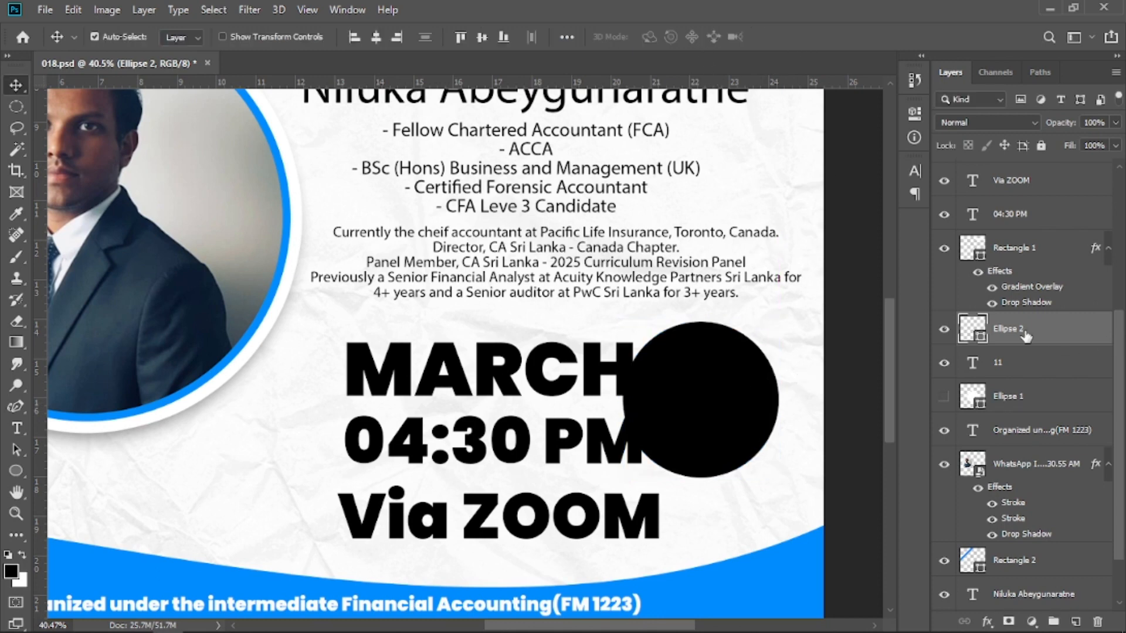
left_click_drag(1024, 334, 1027, 419)
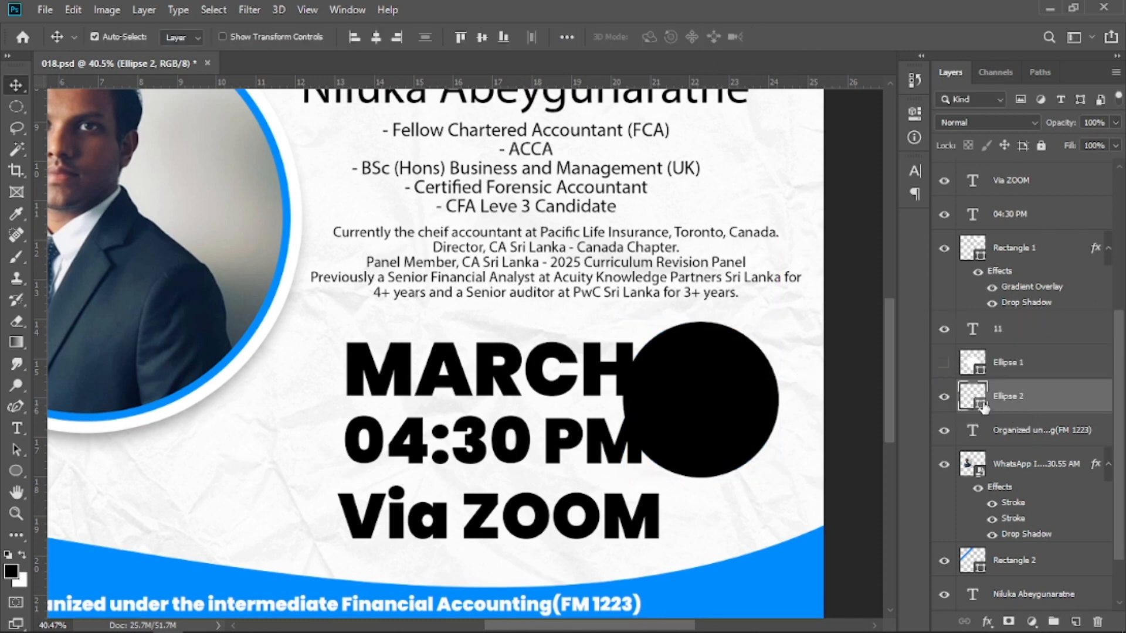
Fill the circle with the blue 008dff sampled from the photo frame and nudge it slightly downward.
left_click(18, 473)
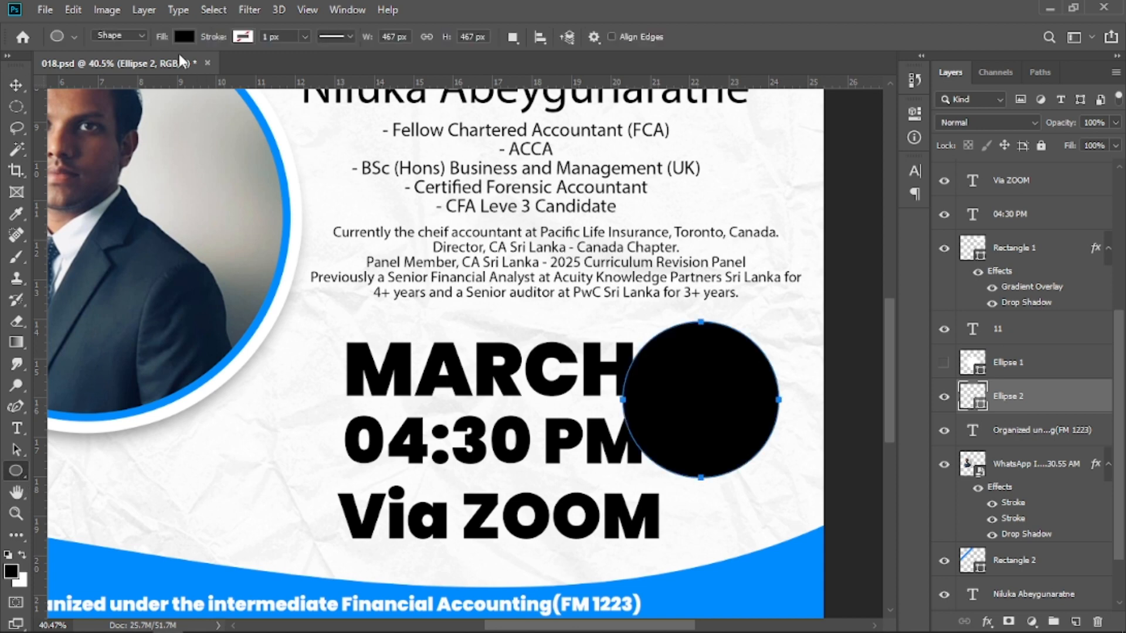
left_click(184, 38)
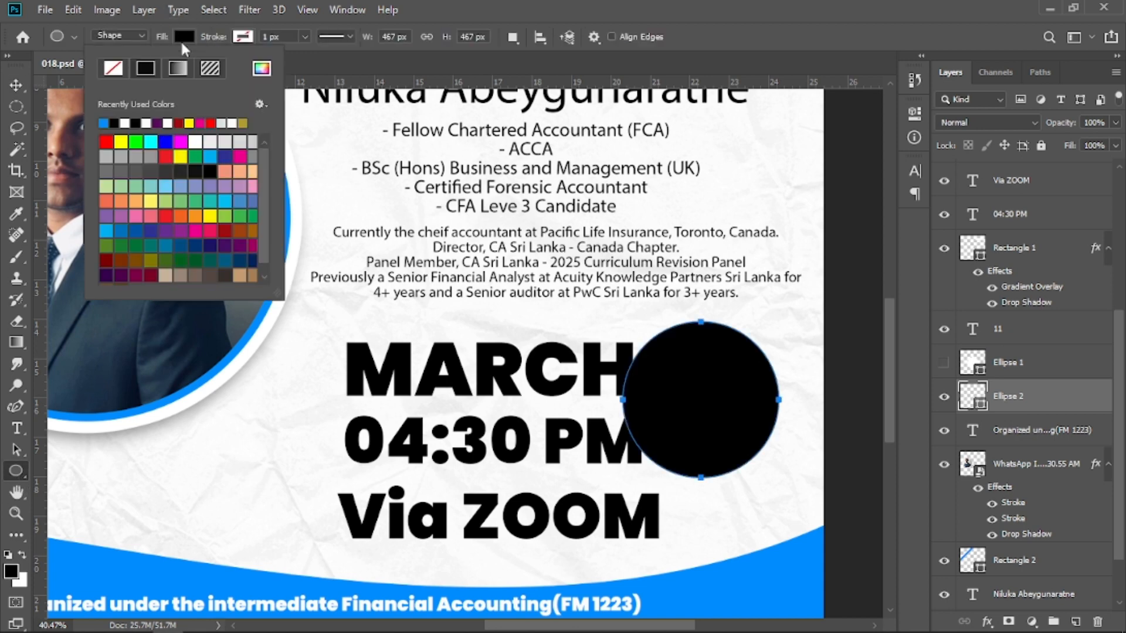
left_click(262, 72)
left_click(252, 332)
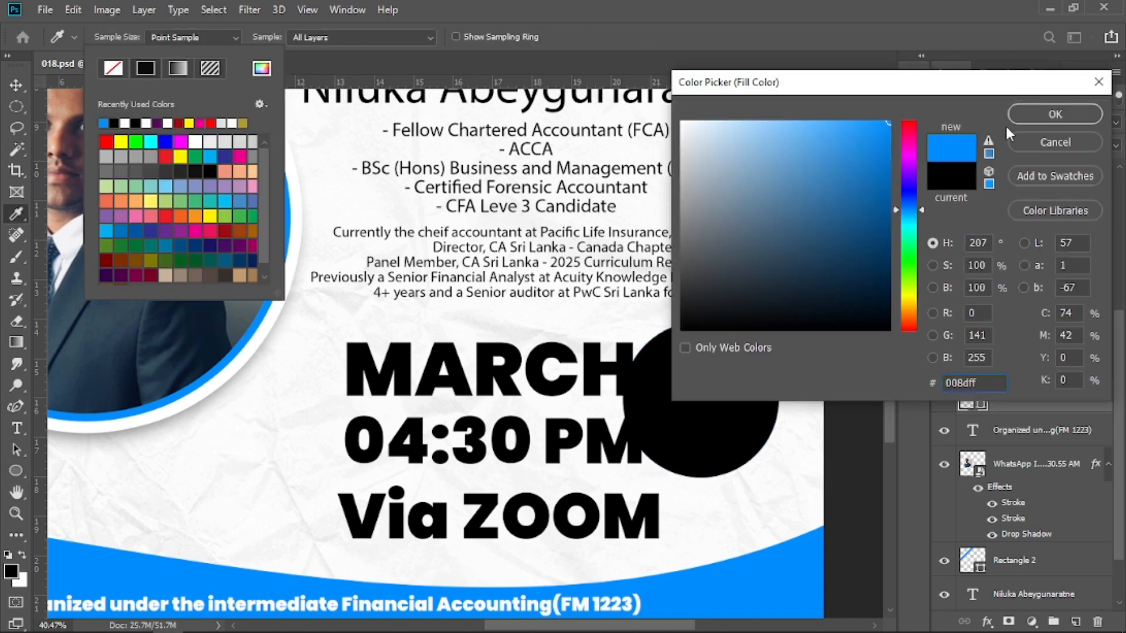
left_click(1049, 114)
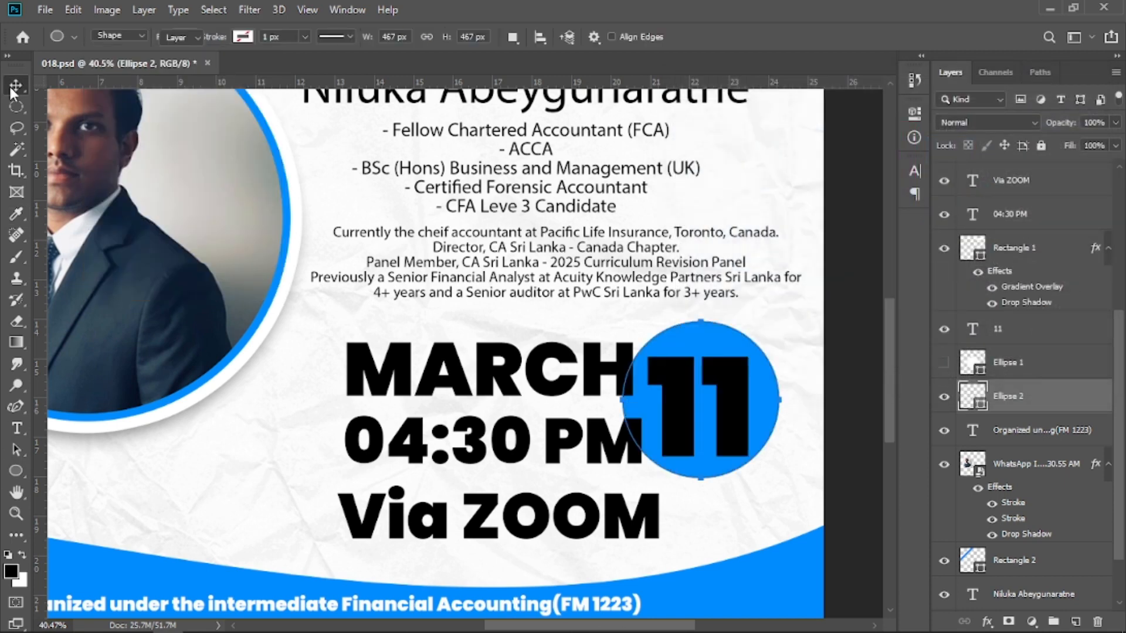
left_click(12, 88)
left_click_drag(772, 405, 773, 411)
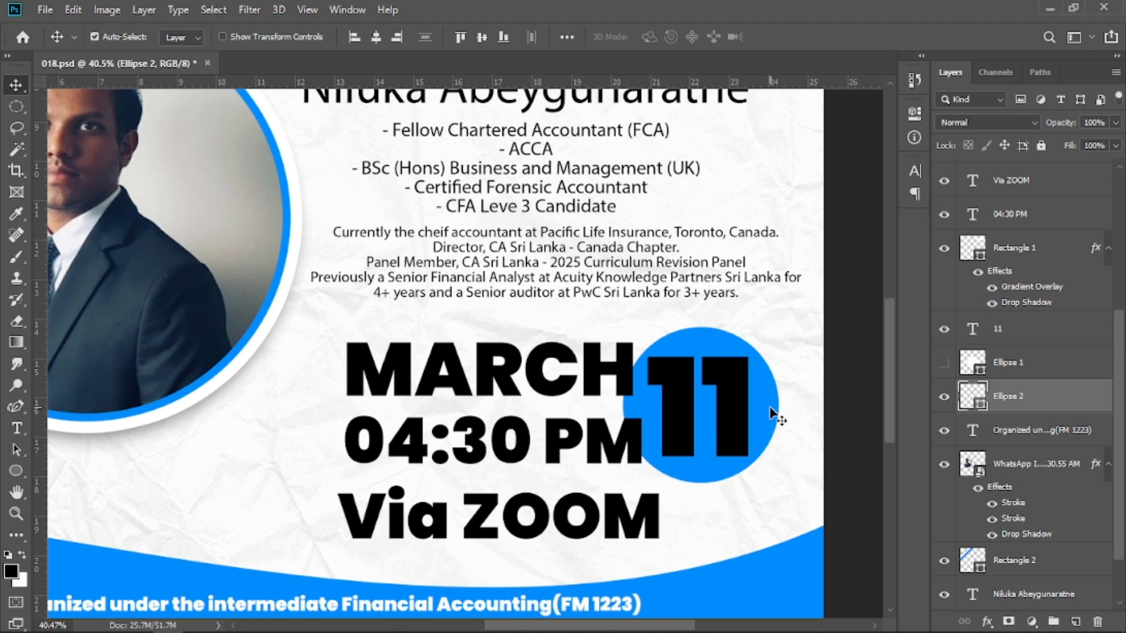
Add a white (ffffff) Color Overlay layer style to the '11' text.
left_click(731, 408)
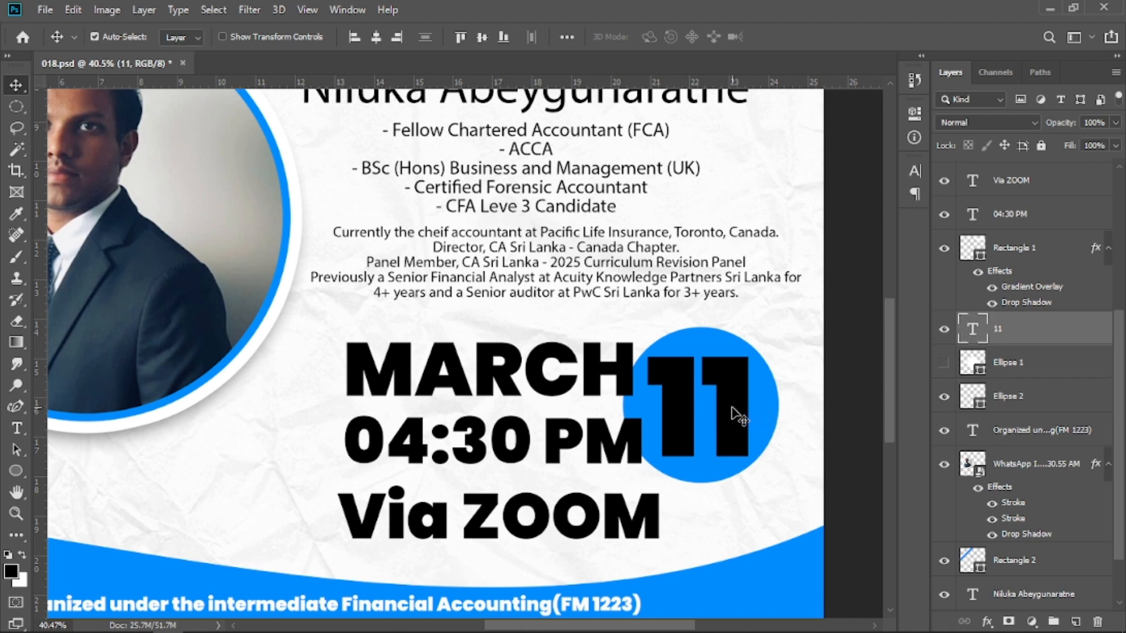
right_click(1012, 333)
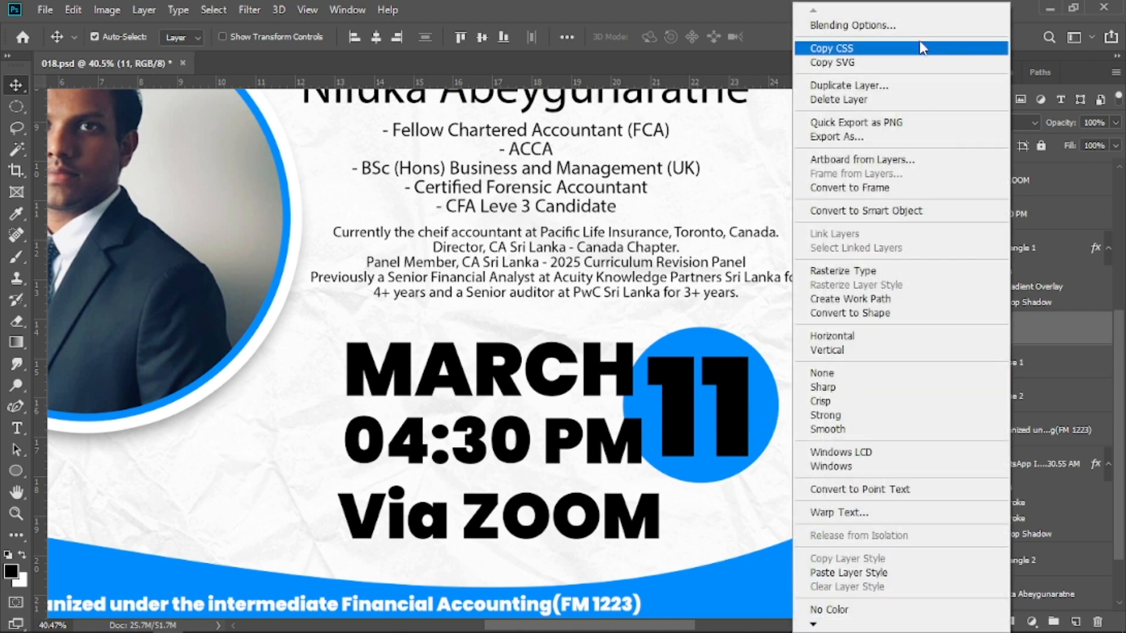
left_click(905, 25)
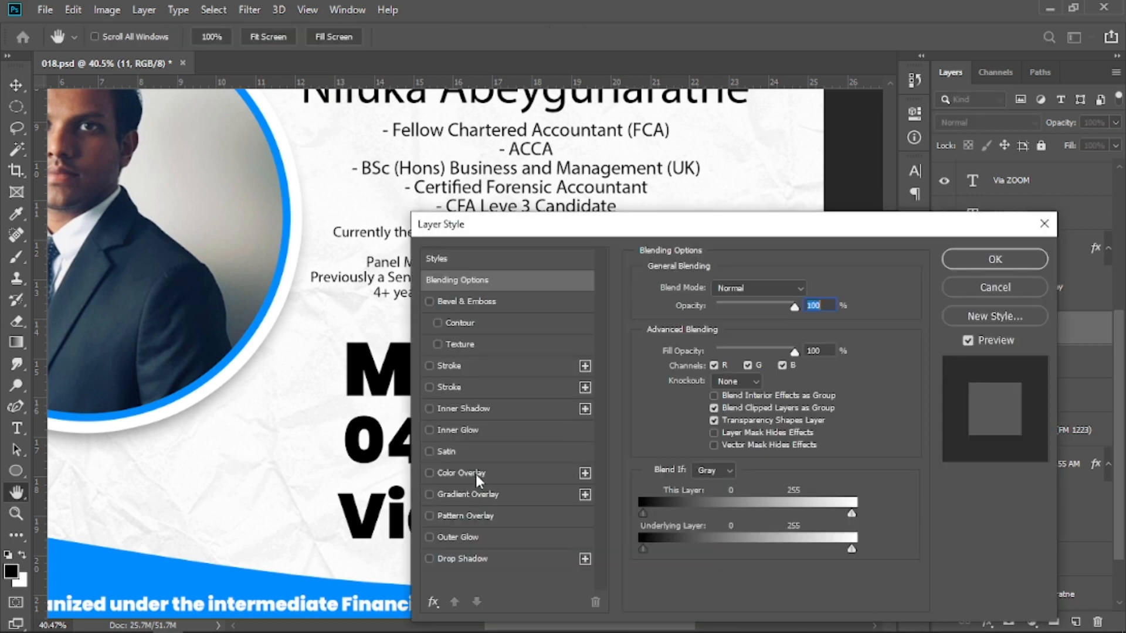
left_click(476, 474)
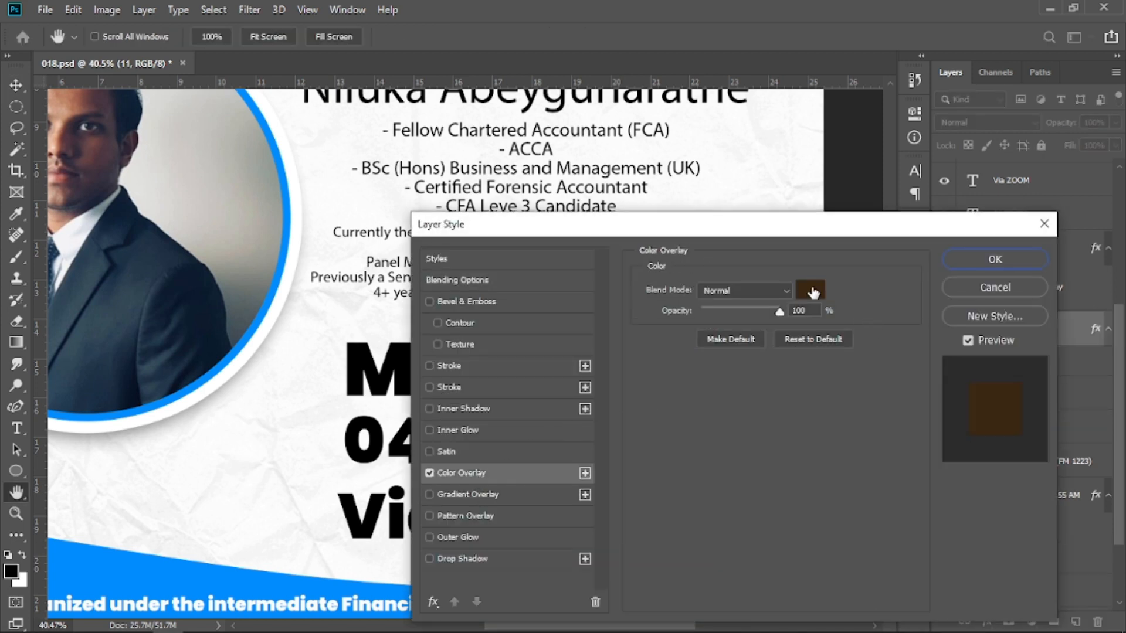
left_click(810, 293)
left_click(633, 105)
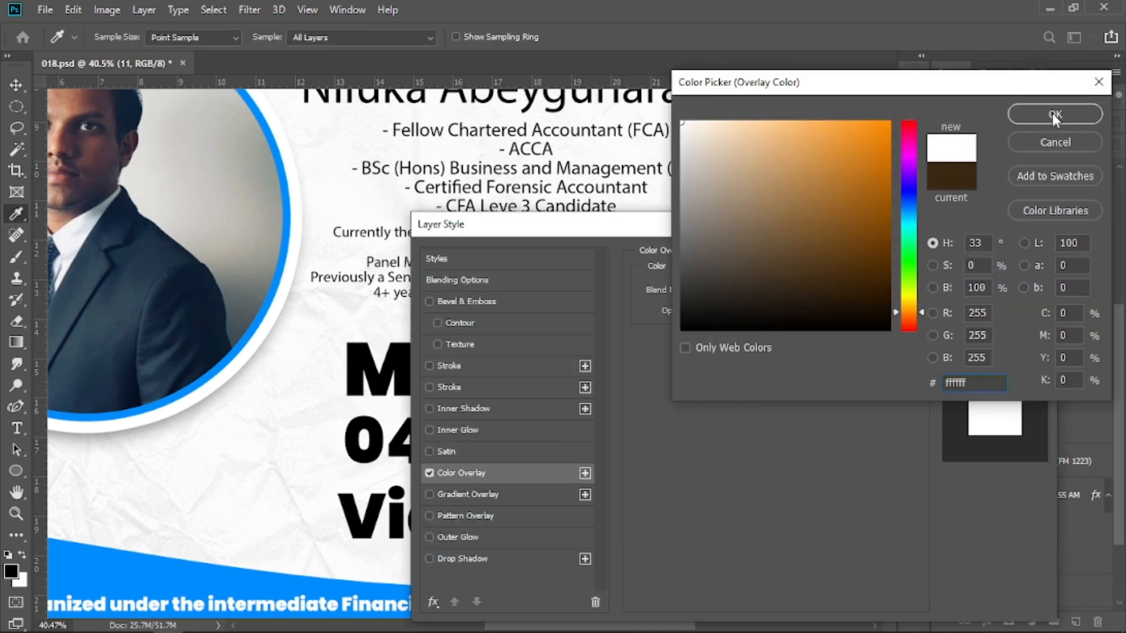
left_click(1051, 112)
left_click(1011, 259)
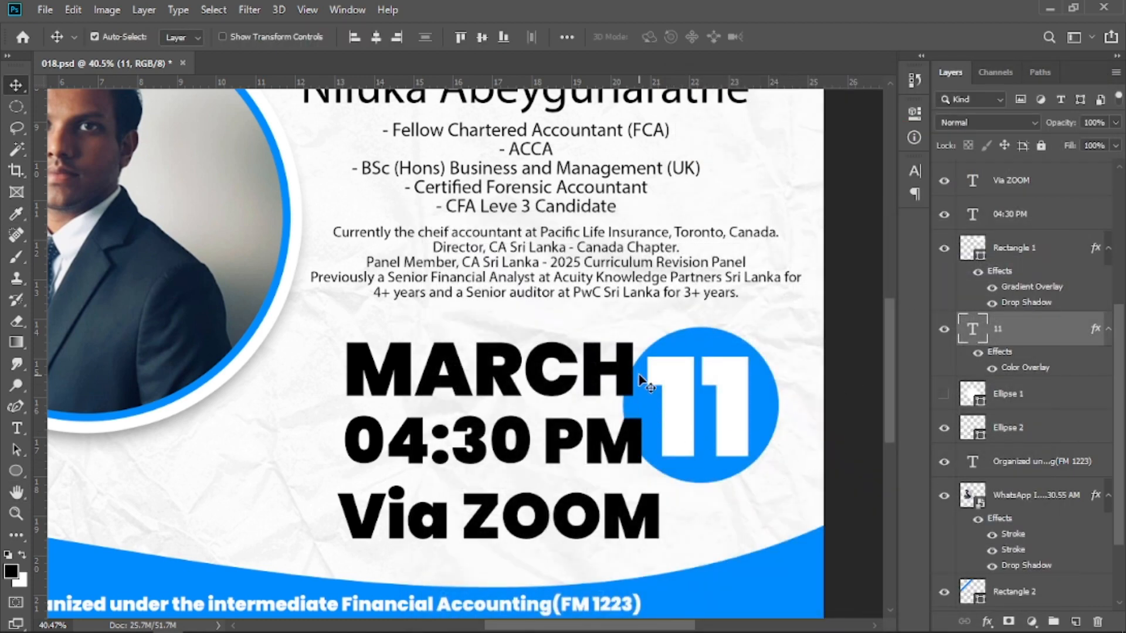
Mask out the circle's left part overlapping 'MARCH' and '04:30 PM' using a rectangular selection and an inverted layer mask.
left_click(16, 106)
left_click(59, 111)
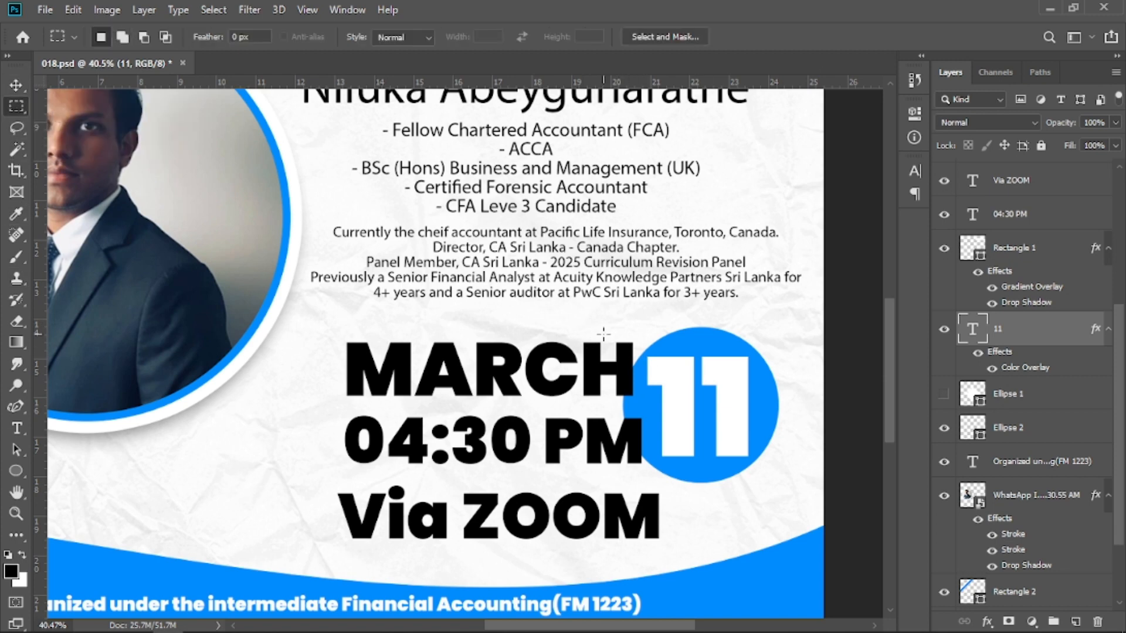
left_click_drag(585, 321, 649, 504)
left_click(1004, 434)
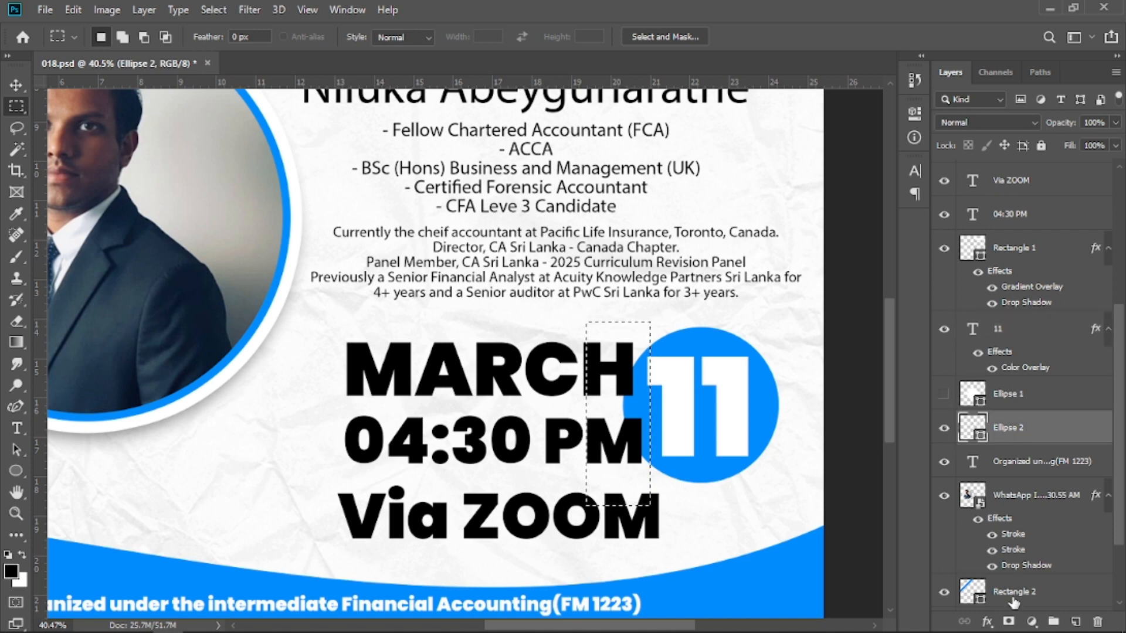
left_click(1008, 622)
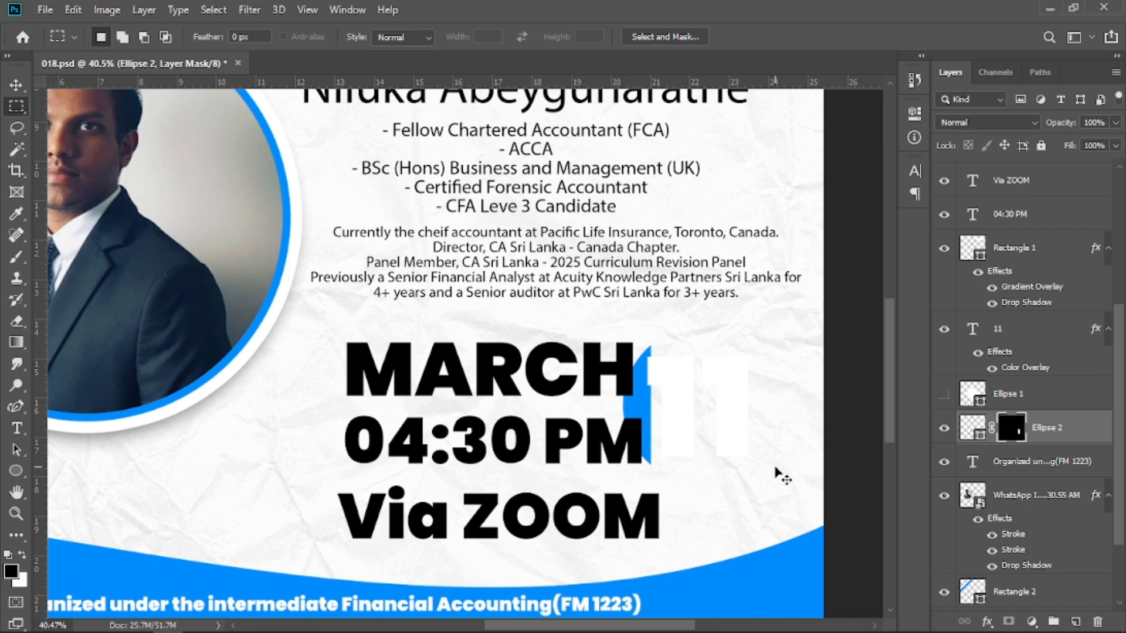
key("ctrl+i")
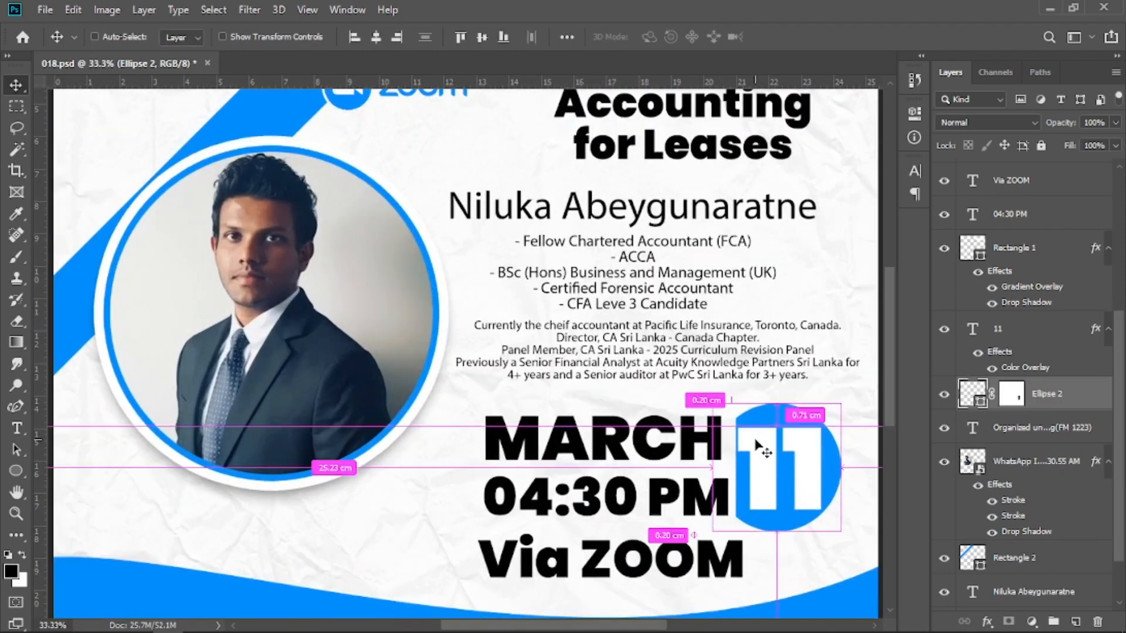
scroll(756, 447, "up", 3)
scroll(756, 447, "down", 2)
left_click_drag(756, 471, 676, 441)
key("ctrl+plus")
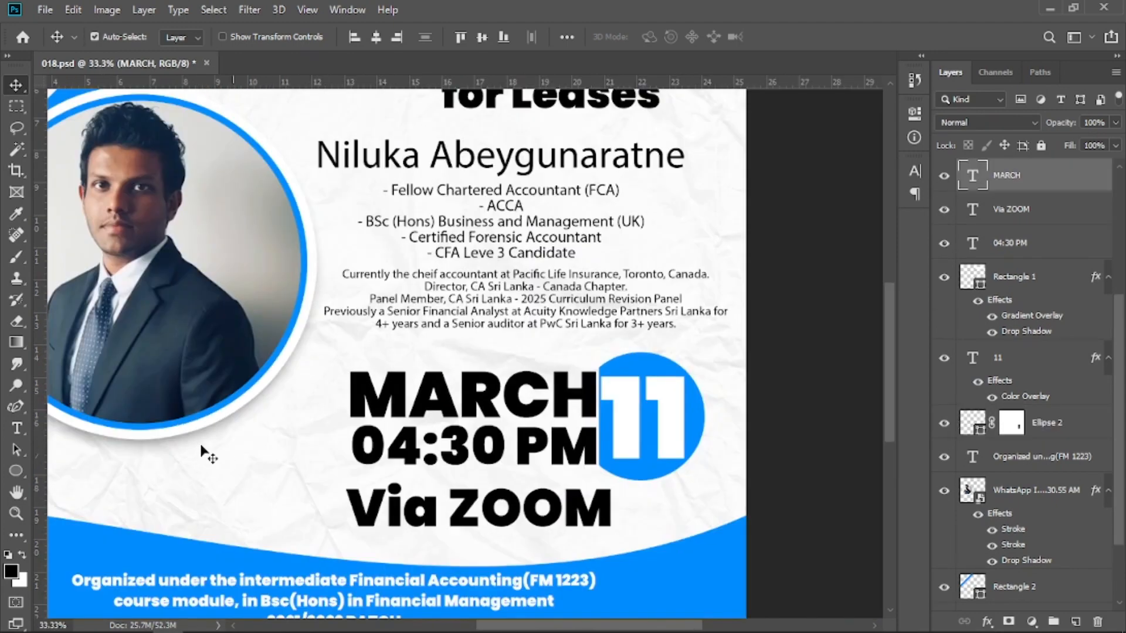
Recolor the '04:30 PM' text to blue 008dff sampled from the circle behind the date.
left_click(13, 430)
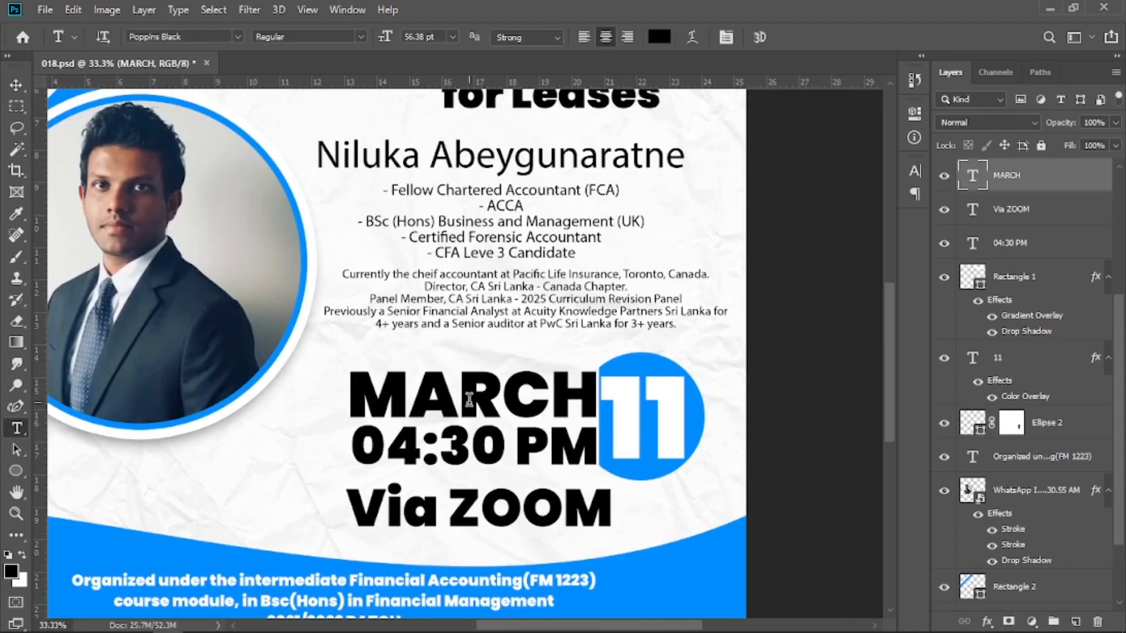
left_click(499, 447)
key("ctrl+a")
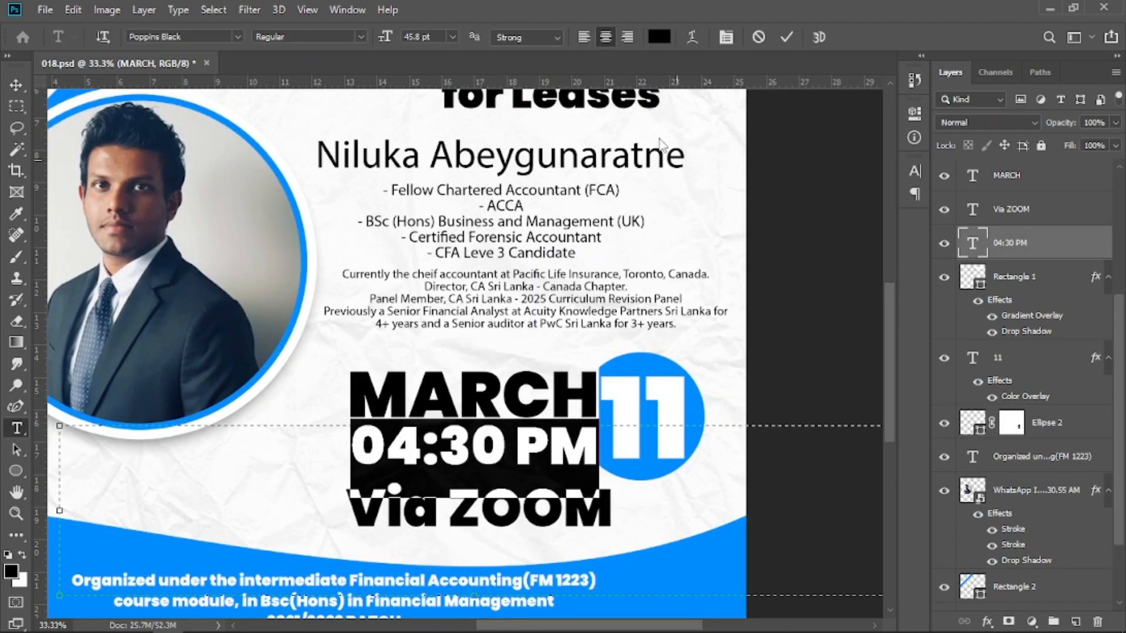
left_click(659, 36)
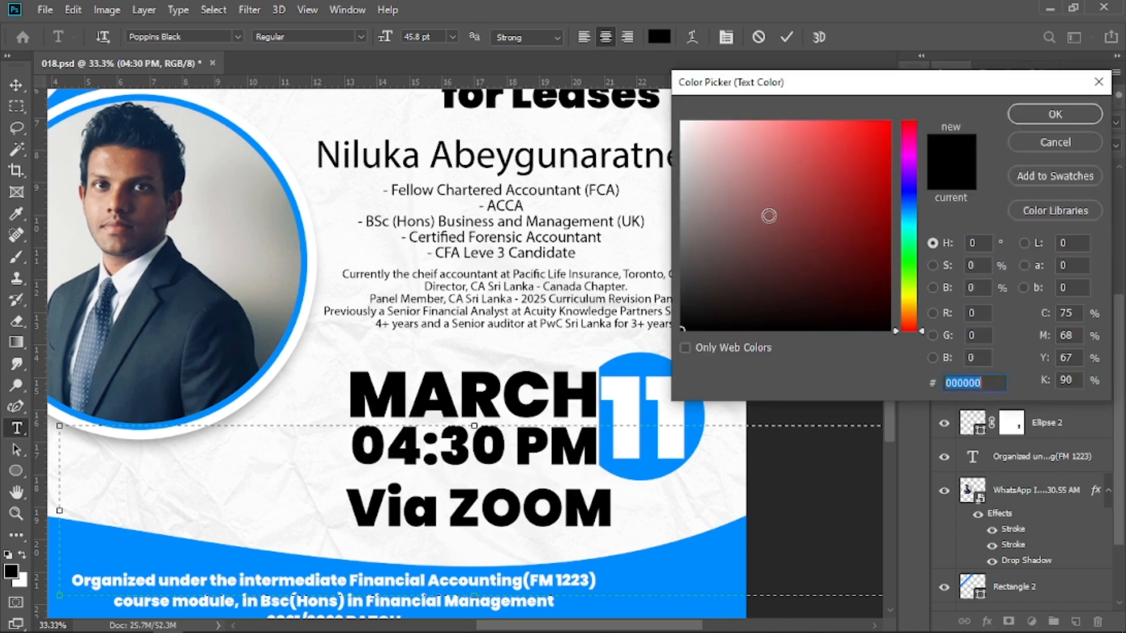
left_click(640, 368)
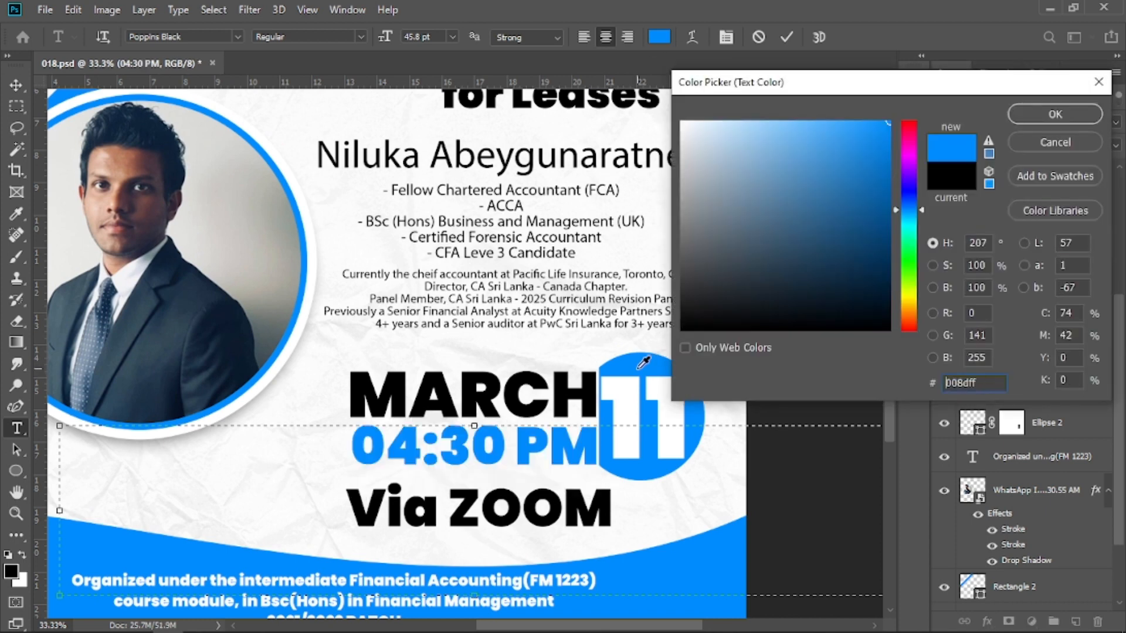
left_click(1055, 114)
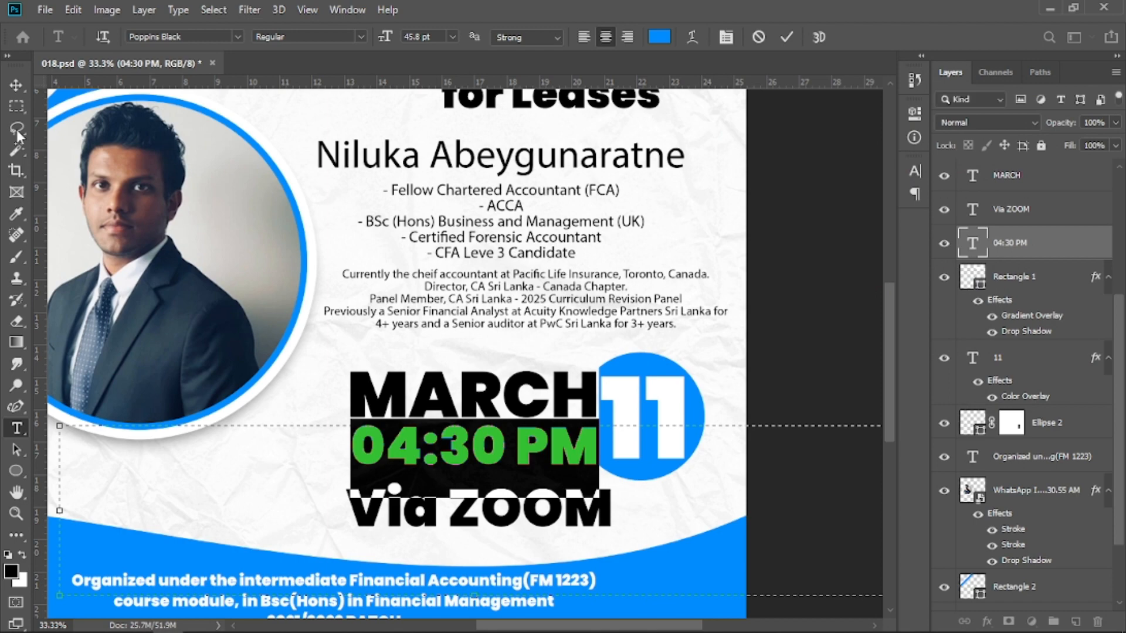
Draw a small circle about 104 px wide near the poster's upper-left corner.
left_click(17, 87)
key("ctrl+minus")
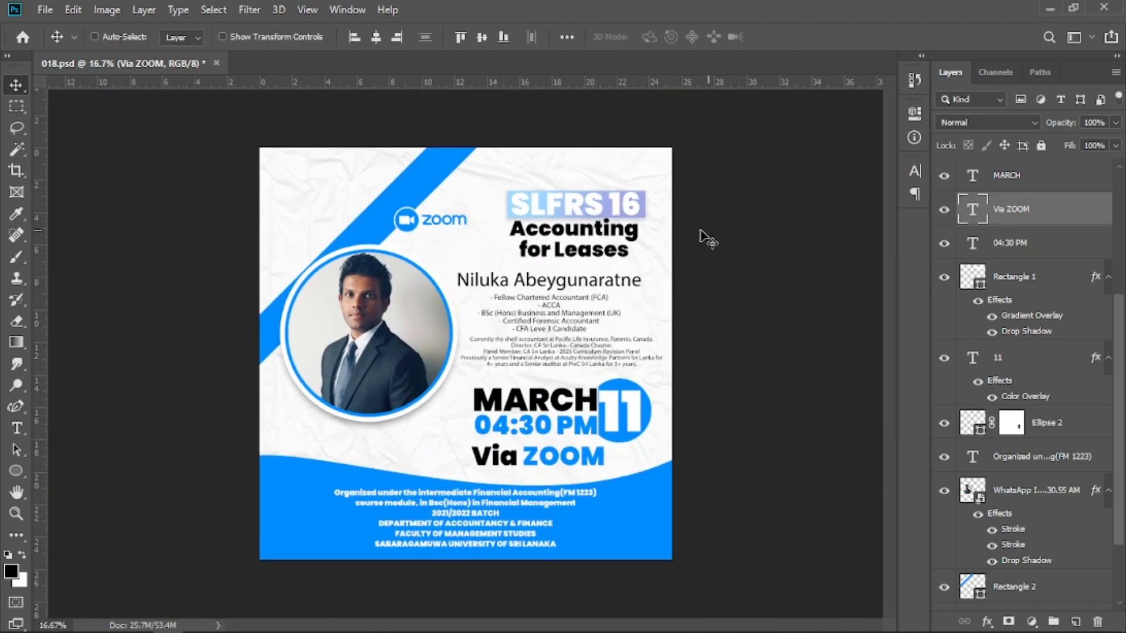
key("ctrl+plus")
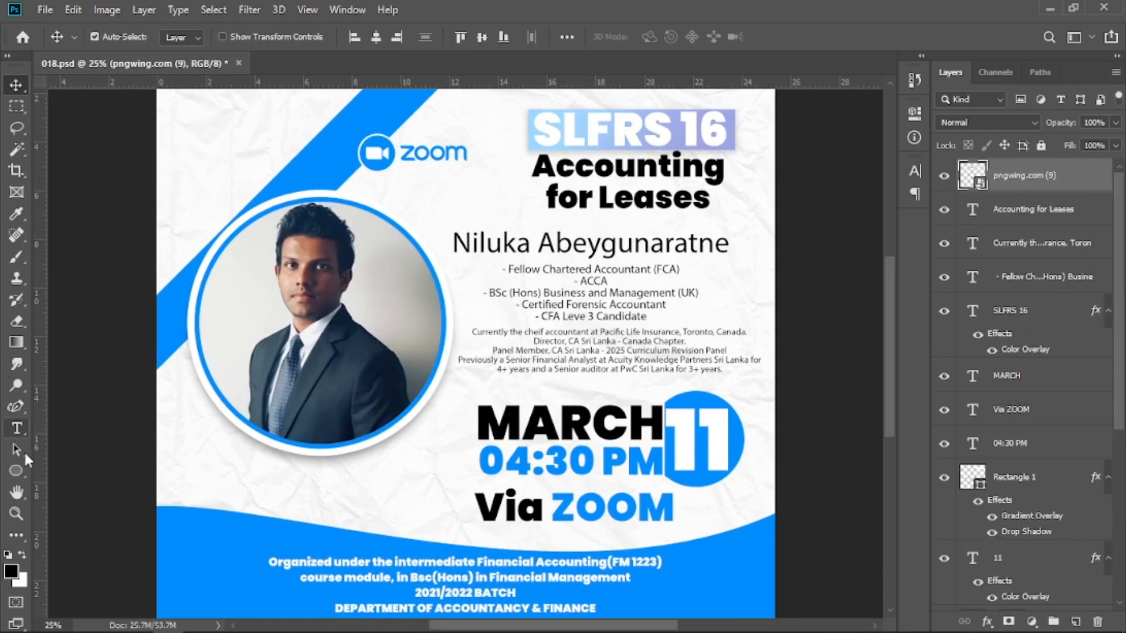
left_click(16, 470)
left_click(71, 500)
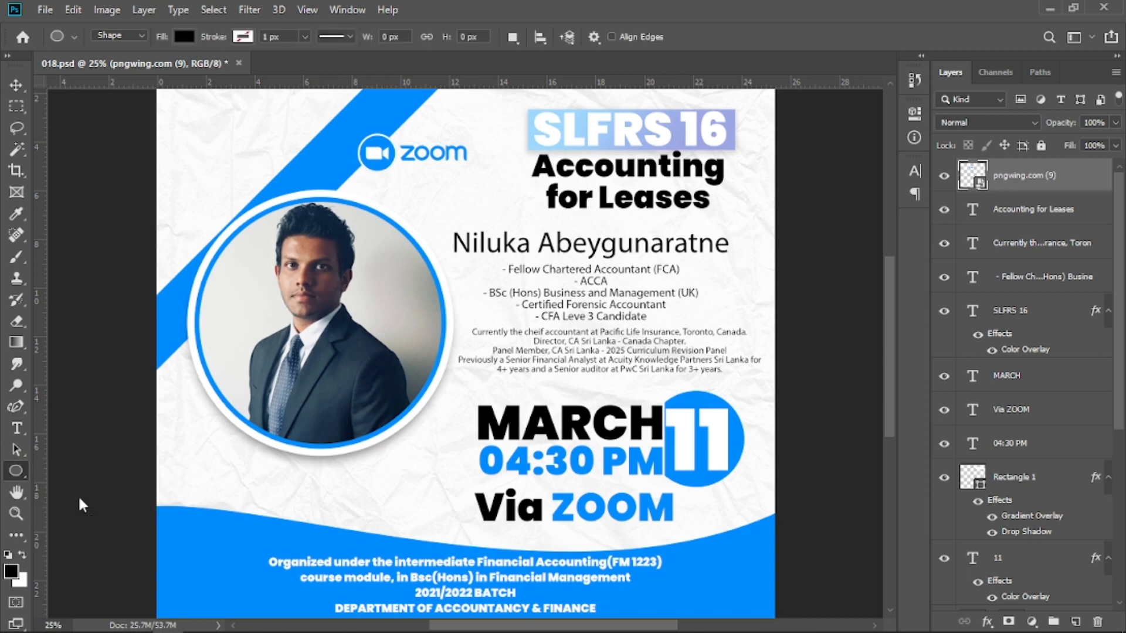
left_click_drag(252, 232, 375, 394)
mouse_move(289, 254)
left_mouse_down()
mouse_move(326, 305)
mouse_move(360, 318)
left_mouse_up()
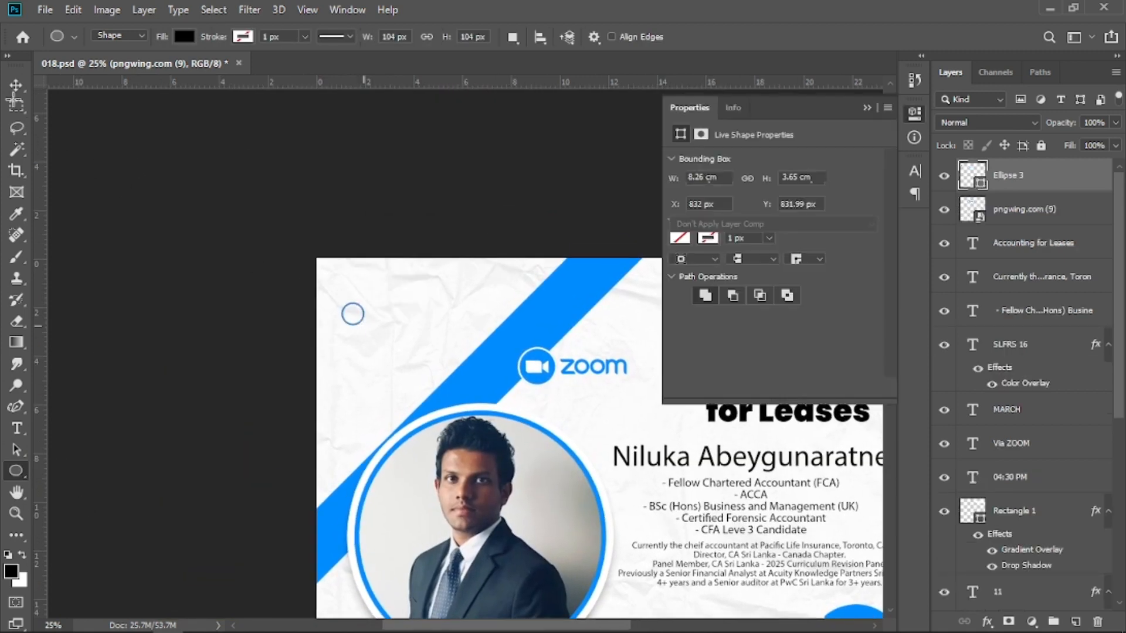
Fill the small circle with the blue sampled from the diagonal stripe.
left_click(15, 88)
left_click(869, 106)
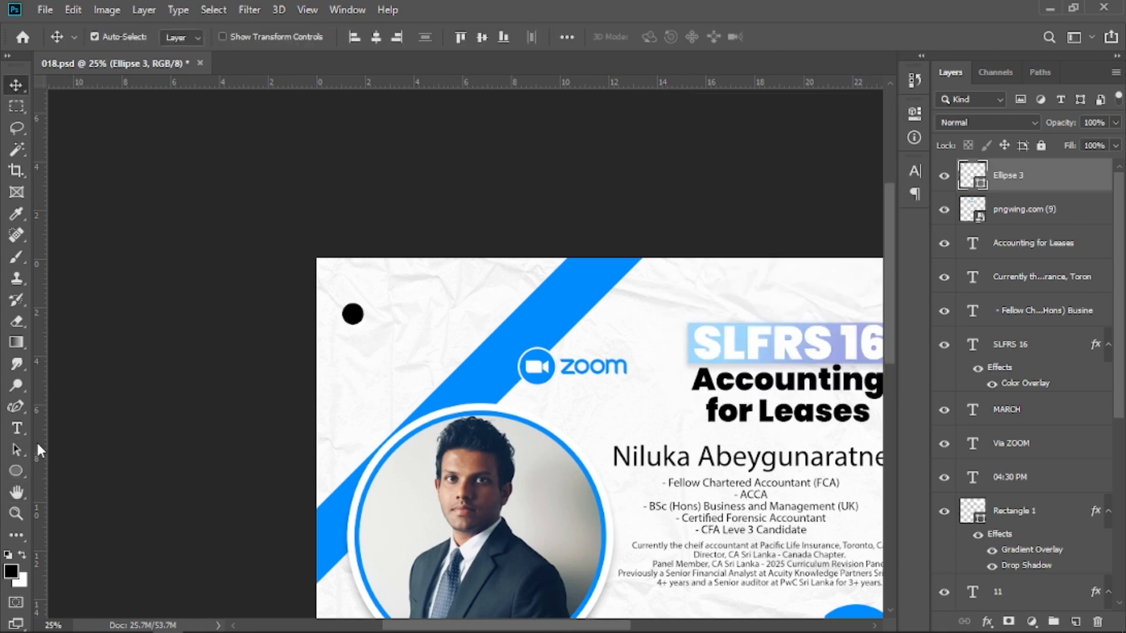
left_click(15, 471)
left_click(243, 36)
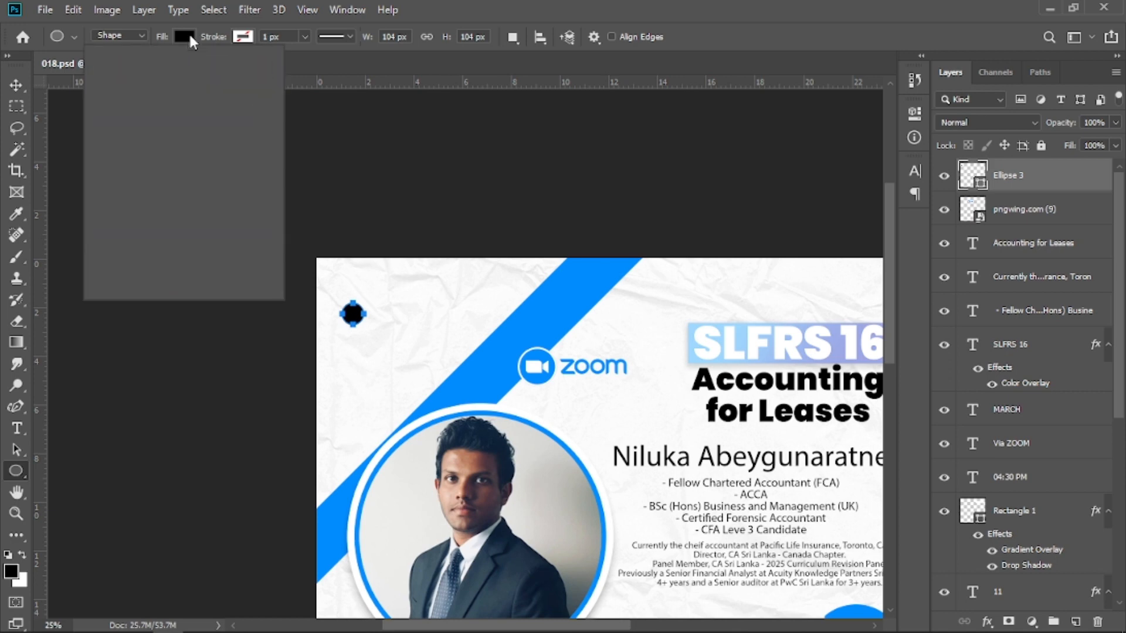
left_click(262, 69)
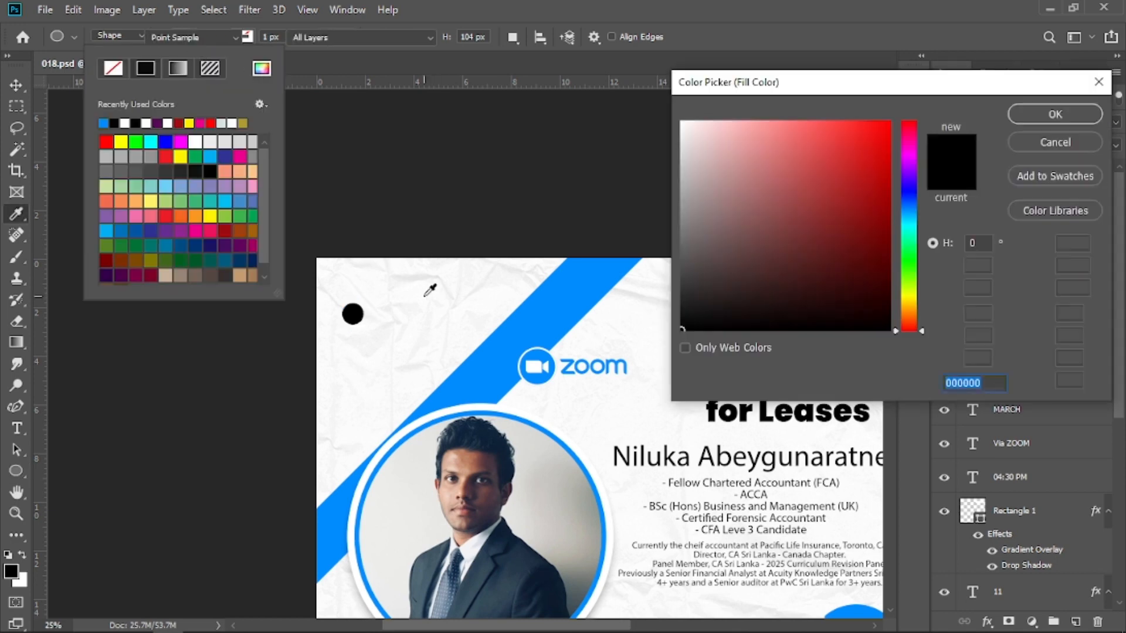
left_click(498, 354)
left_click(1037, 117)
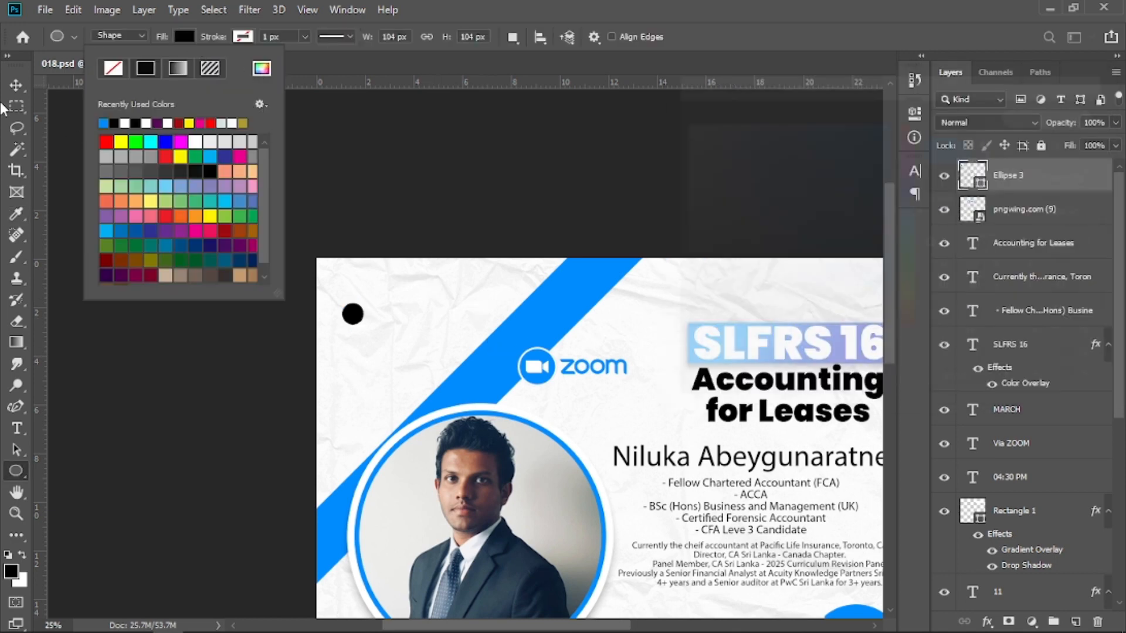
left_click(16, 85)
key("ctrl+plus")
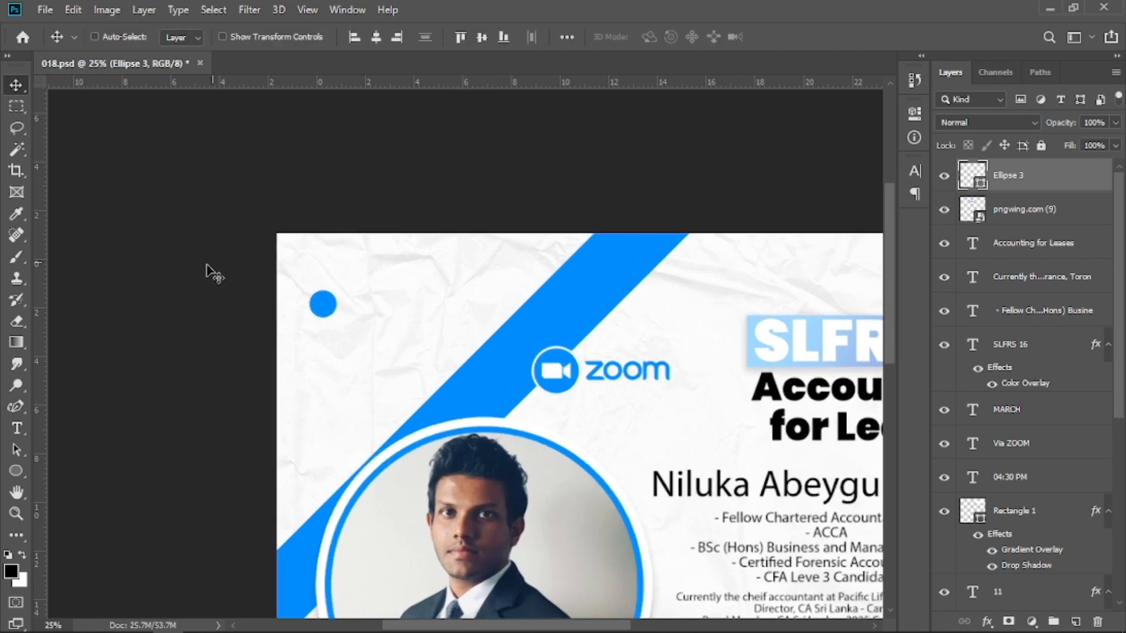
Duplicate the circle into a row of three evenly spaced circles and group the three circle layers.
left_click_drag(245, 281, 351, 285)
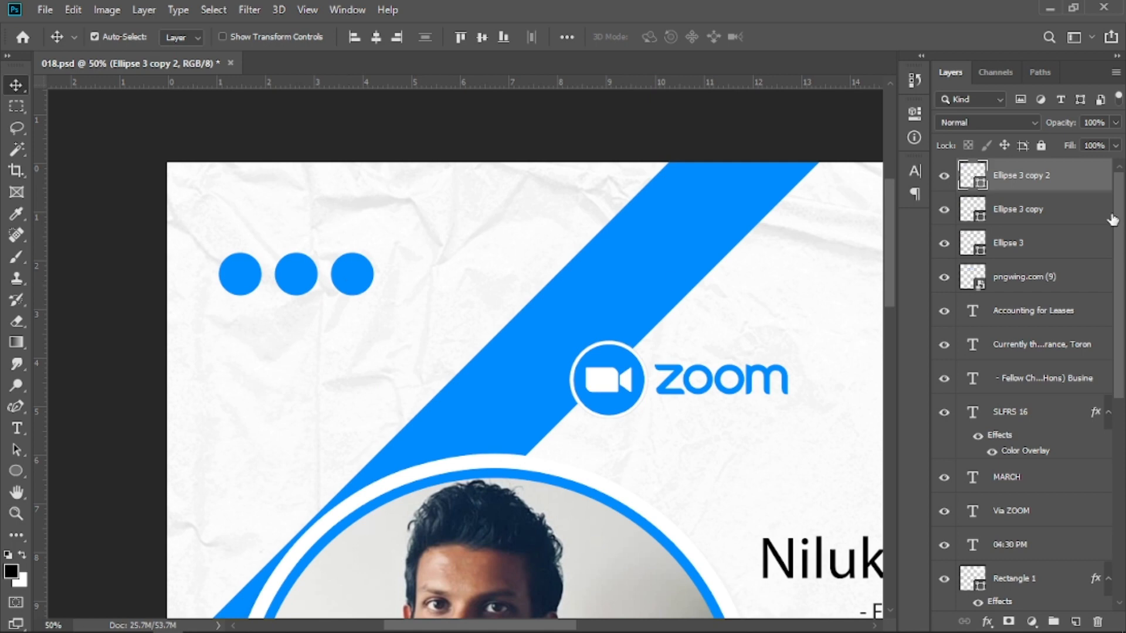
left_click(1040, 245, "shift")
key("ctrl+g")
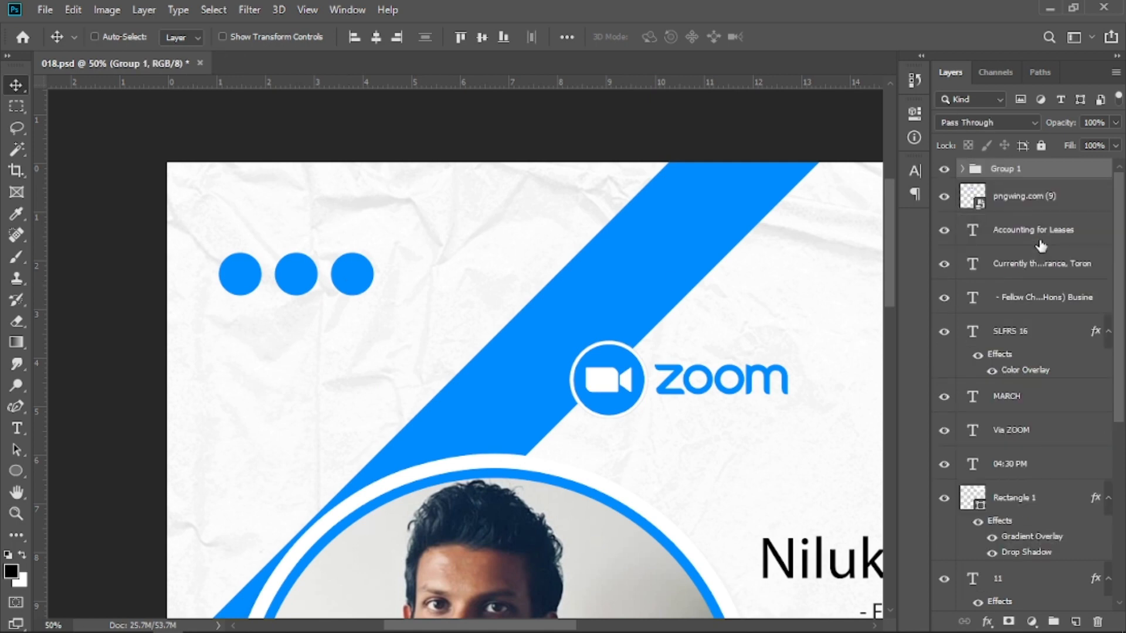
Move the group of three circles closer to the poster's upper-left corner.
key("ctrl+t")
left_click_drag(307, 285, 277, 224)
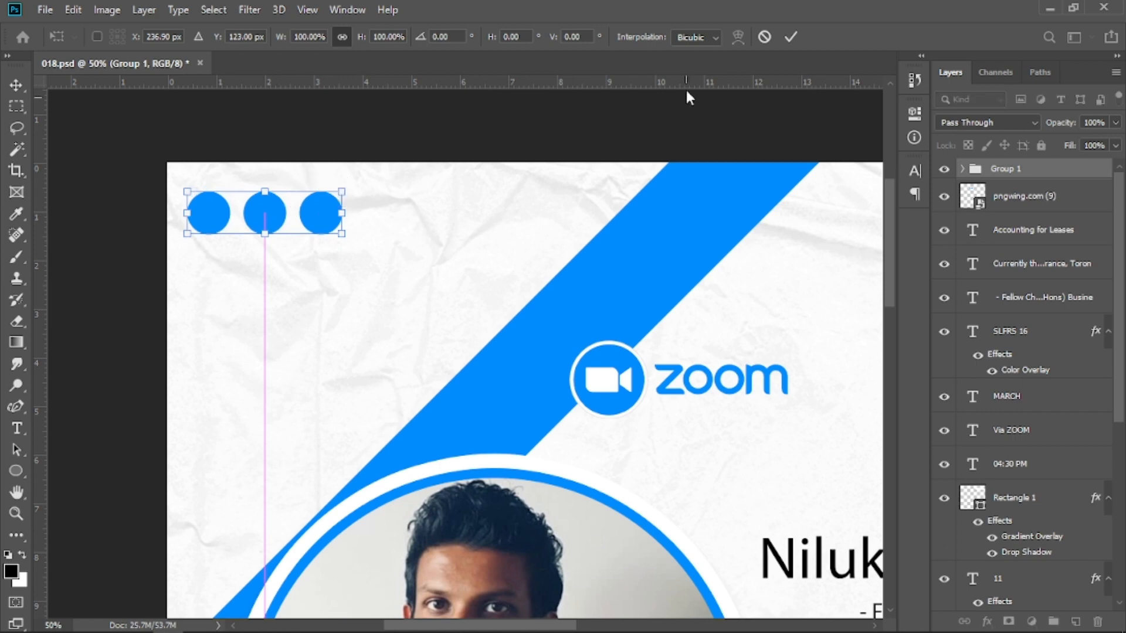
left_click(783, 40)
key("ctrl+minus")
key("ctrl+minus")
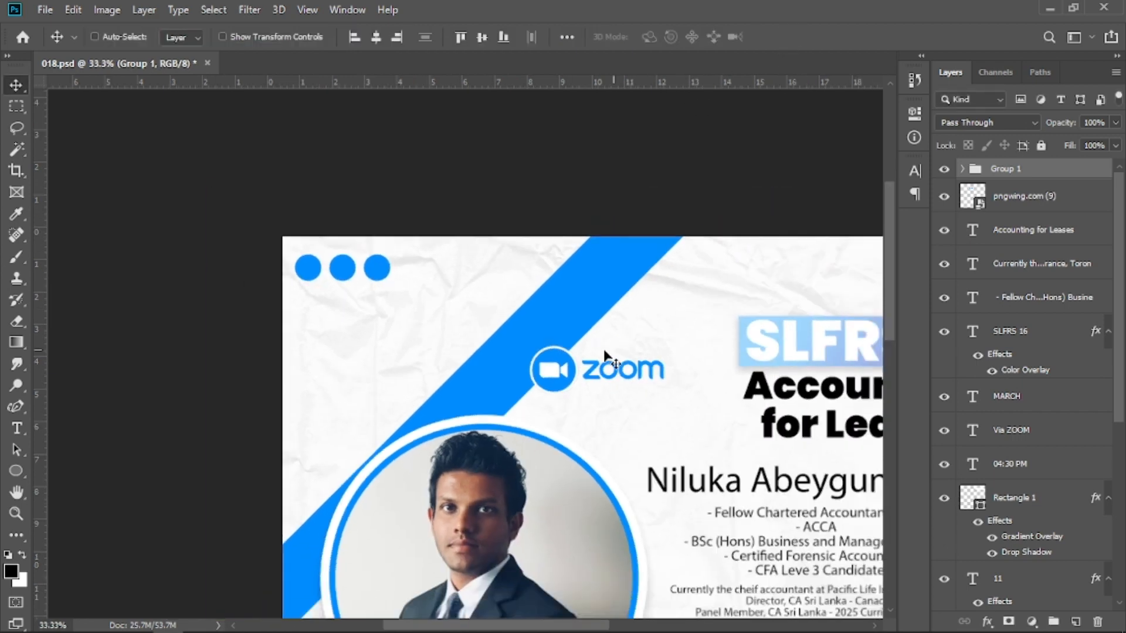
key("ctrl+minus")
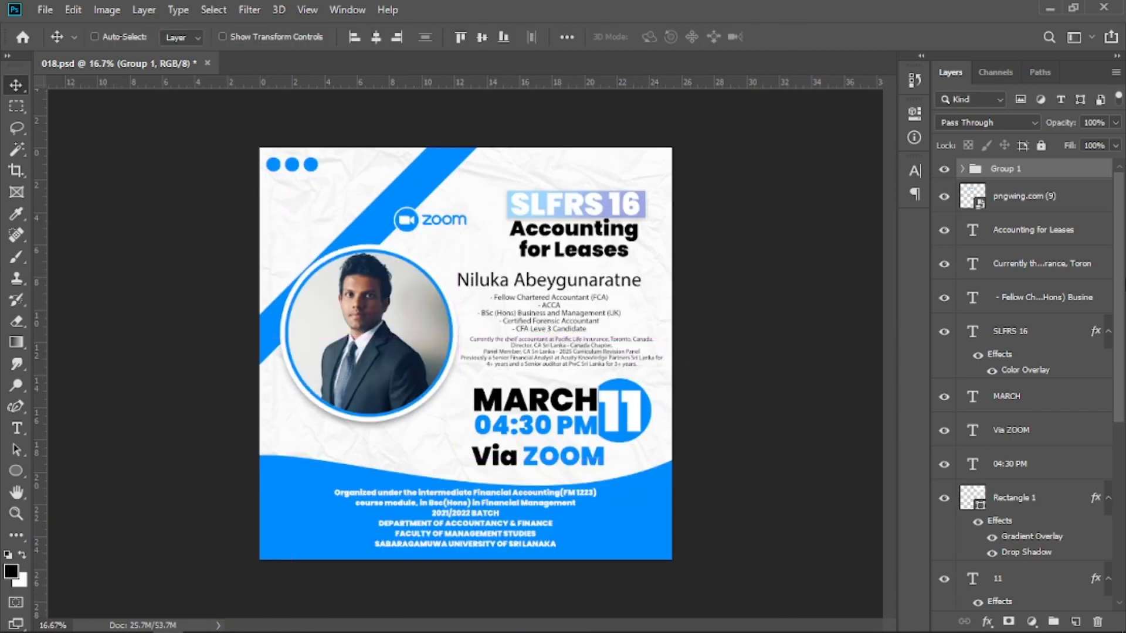
Duplicate the circle group and start transforming the copy.
key("ctrl+j")
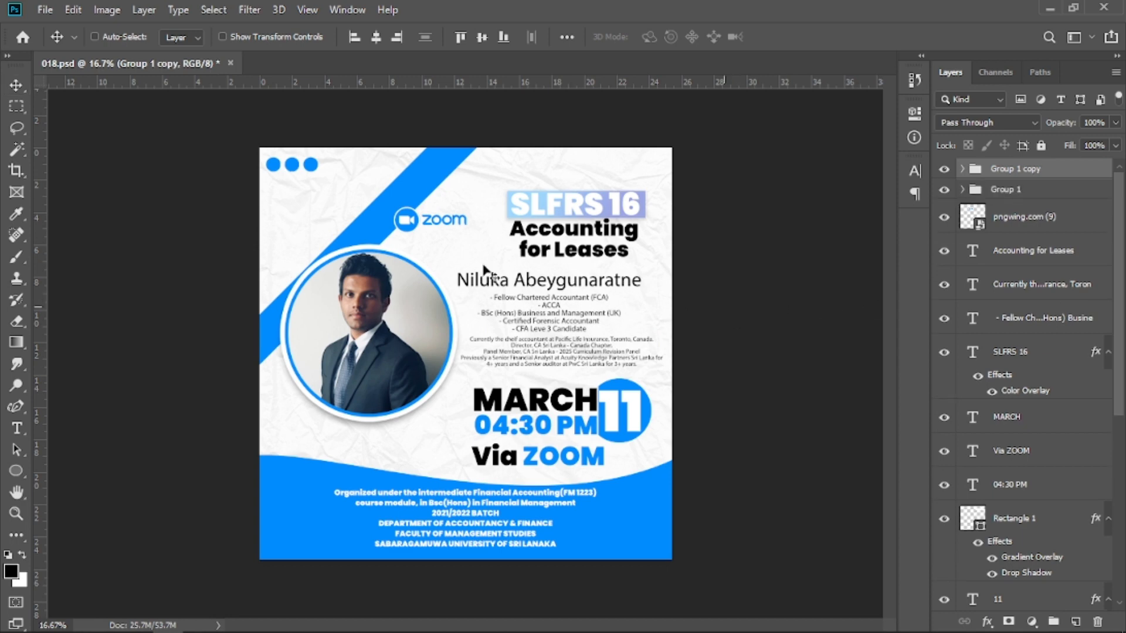
key("ctrl+t")
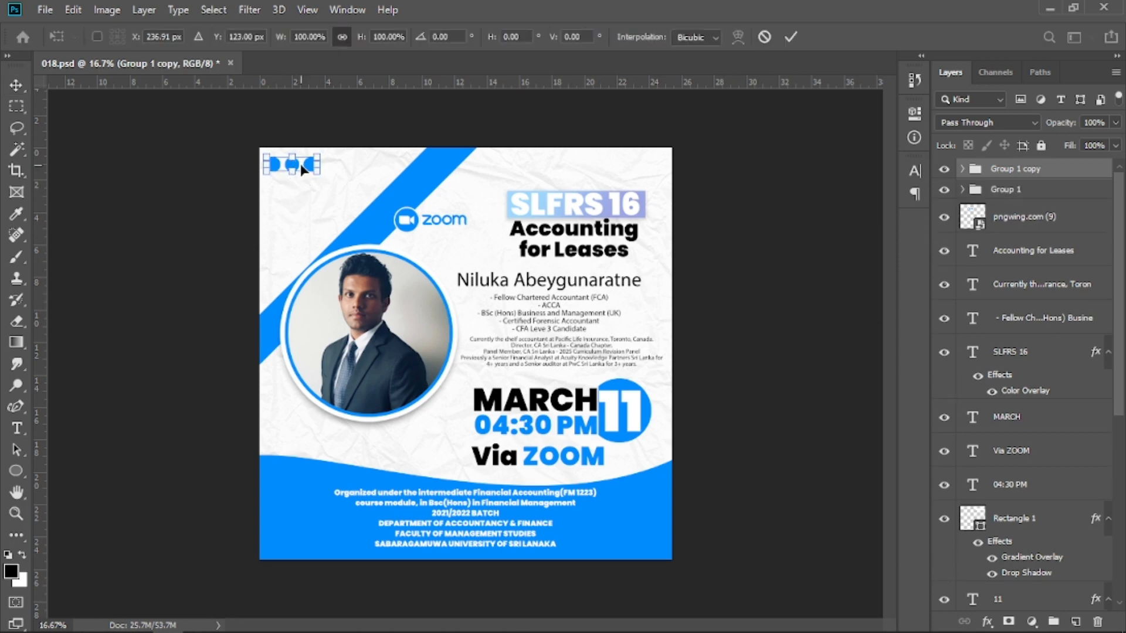